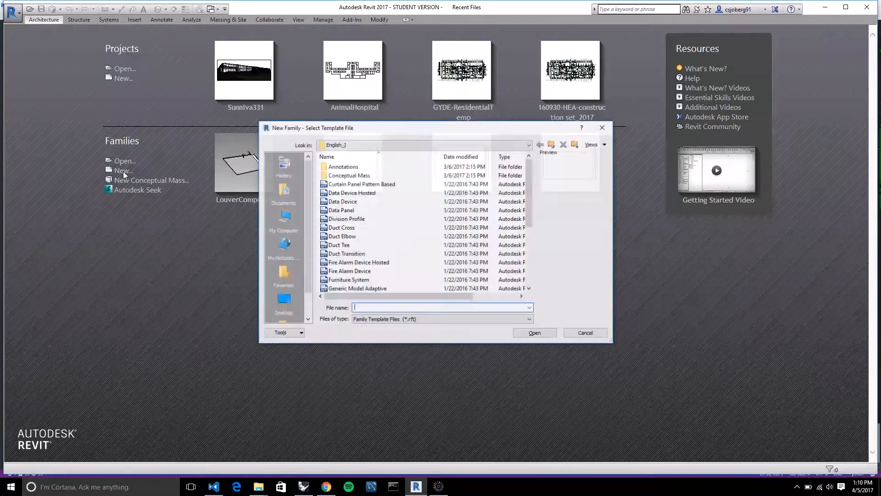
Create a new family from the Generic Model Adaptive template.
scroll(383, 198, down, 2)
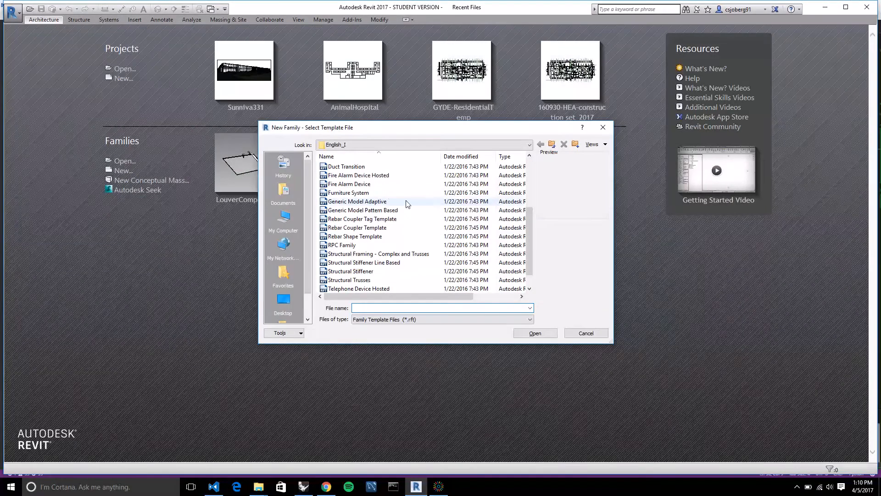
scroll(382, 197, down, 1)
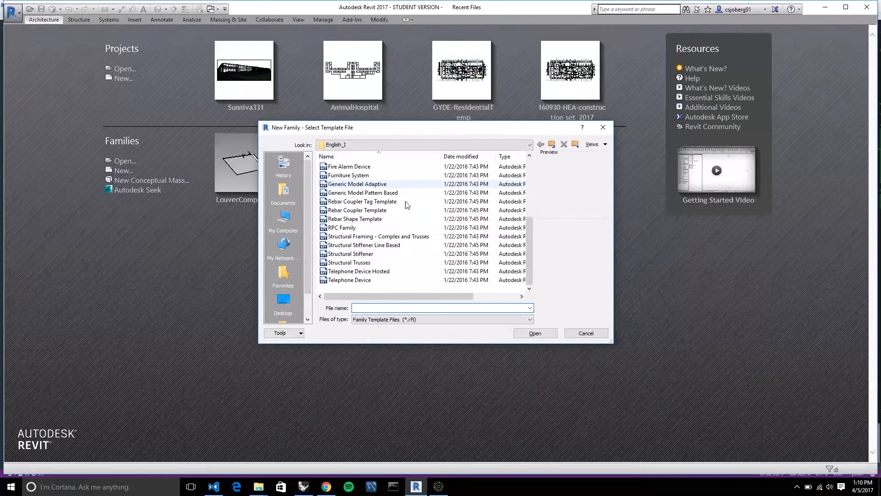
click(367, 184)
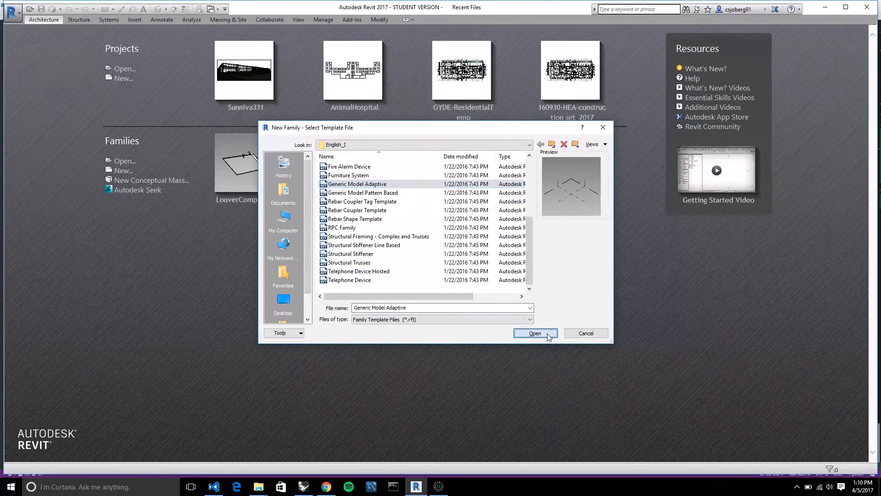
click(536, 333)
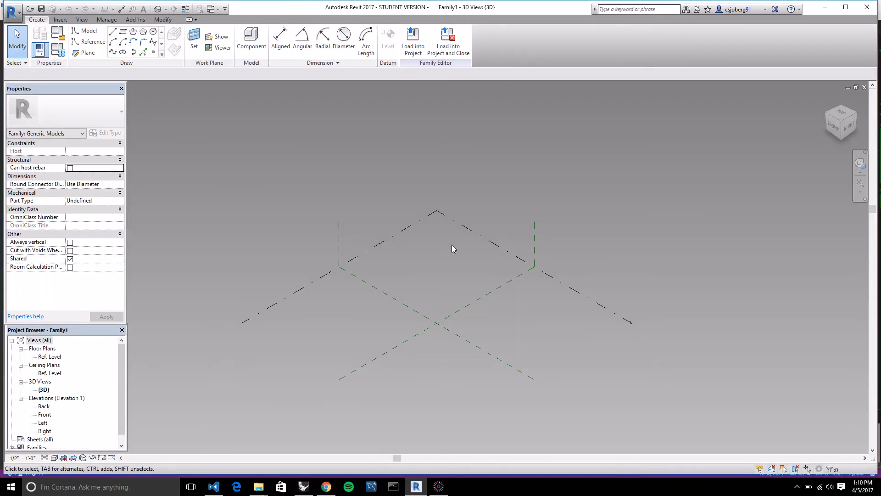
Place four reference points on the reference level as the corners of a quadrilateral around the intersection of the reference planes.
scroll(475, 184, up, 2)
scroll(501, 219, down, 1)
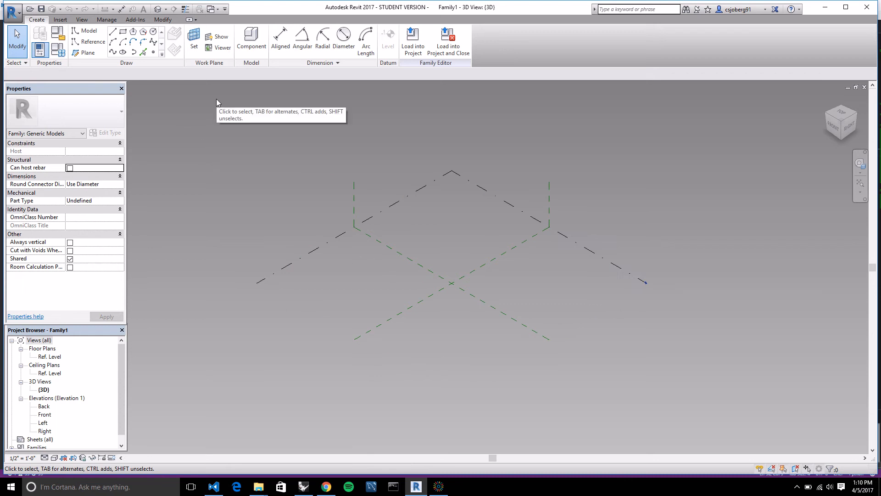
click(153, 53)
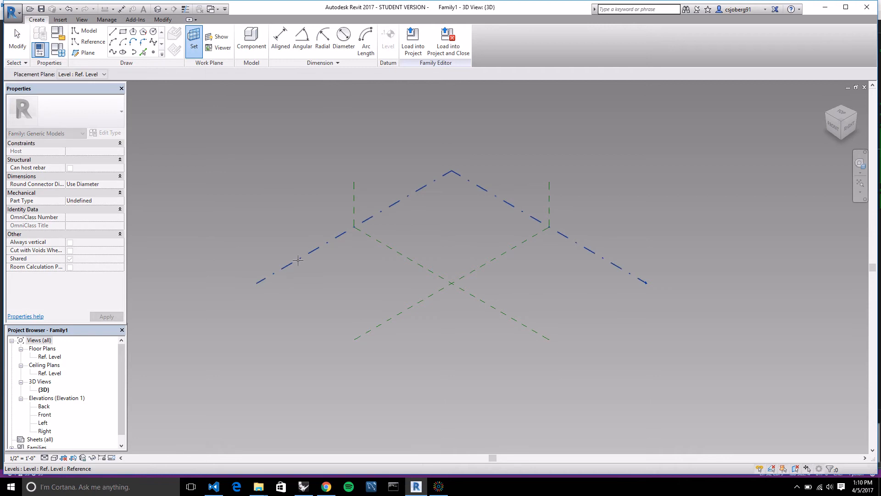
key(Escape)
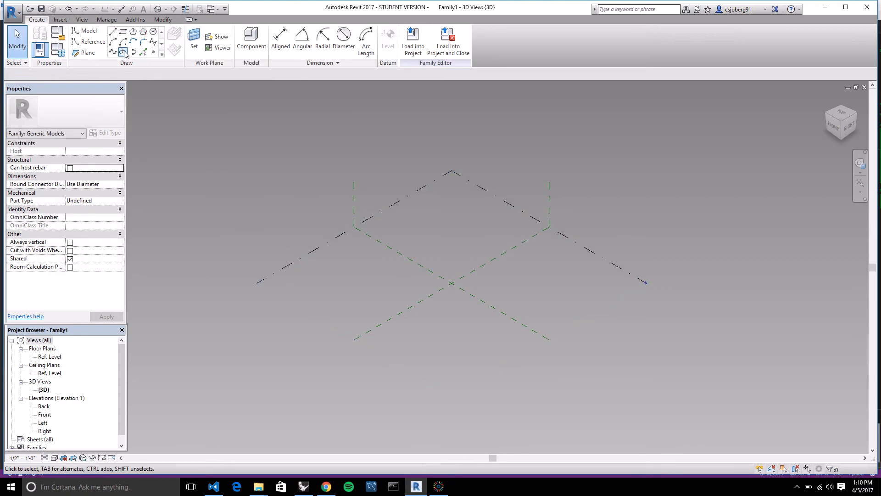
click(154, 54)
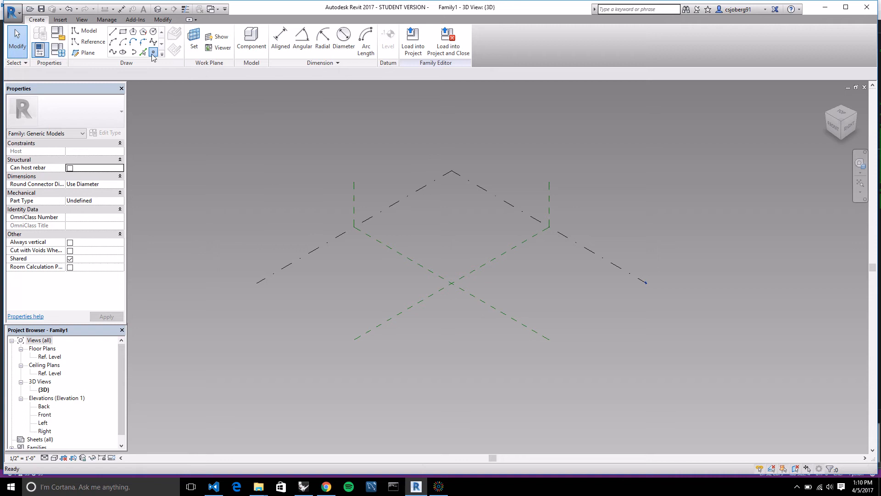
click(334, 272)
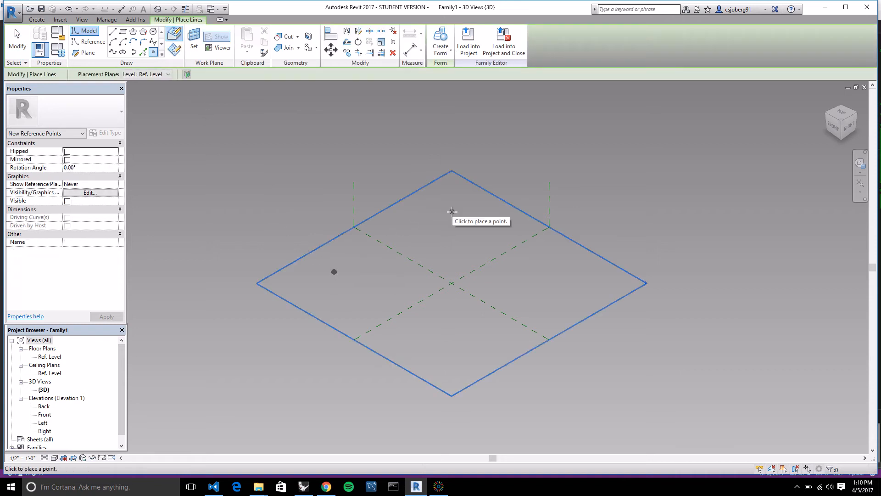
click(453, 211)
click(559, 272)
click(574, 280)
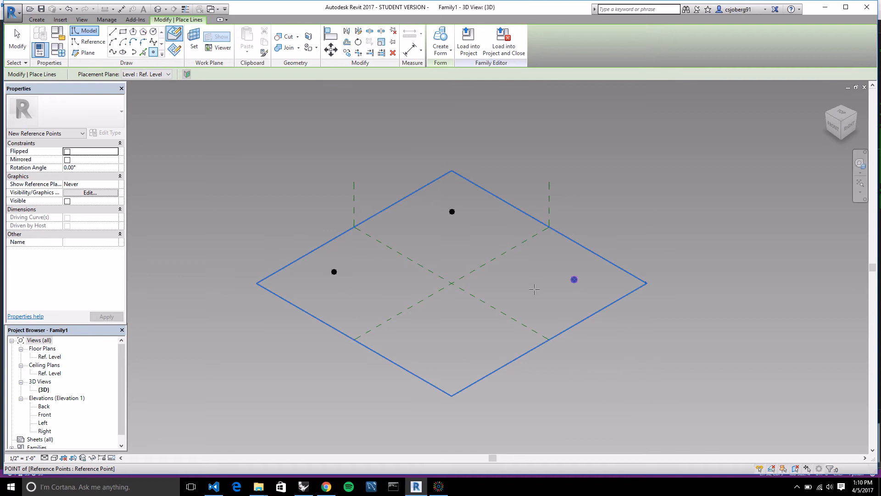
click(465, 338)
click(458, 352)
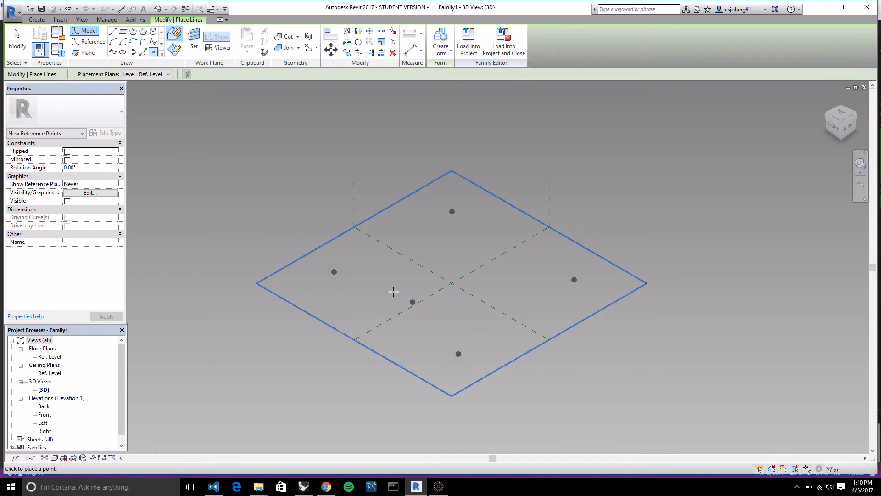
click(175, 91)
key(Escape)
key(Escape)
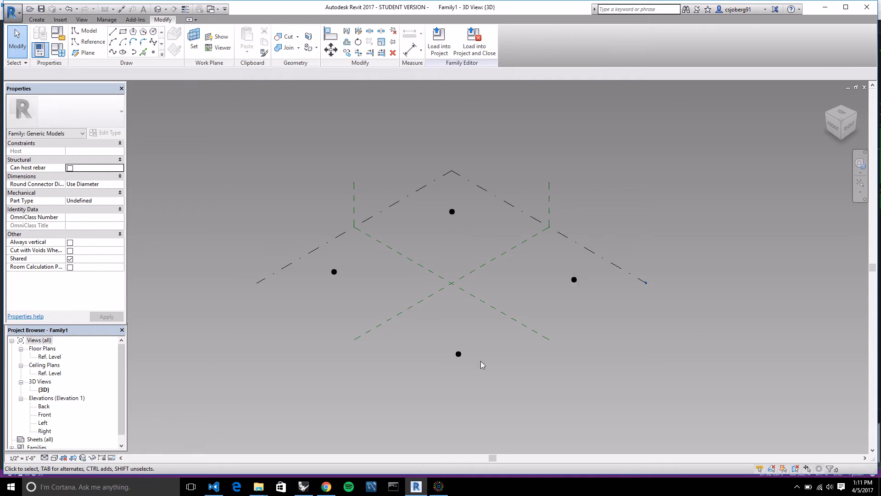
Make the four reference points adaptive one at a time, going clockwise from the left corner so they are numbered 1 to 4.
click(335, 272)
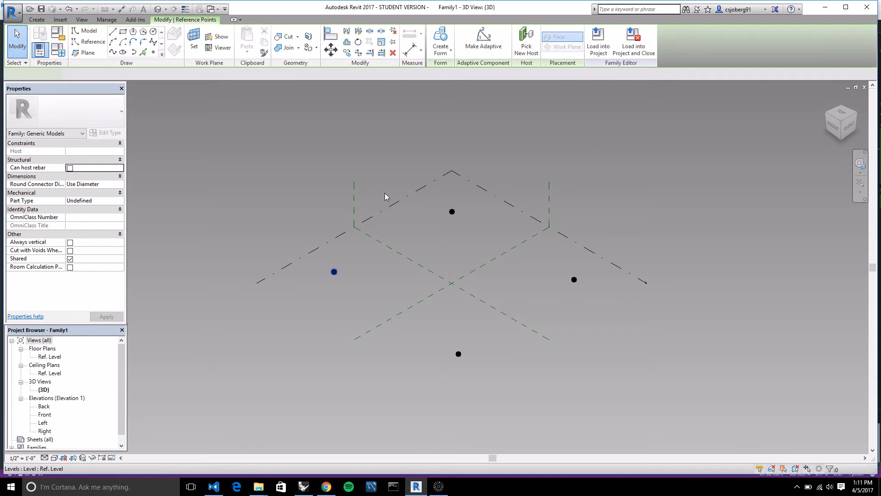
click(484, 51)
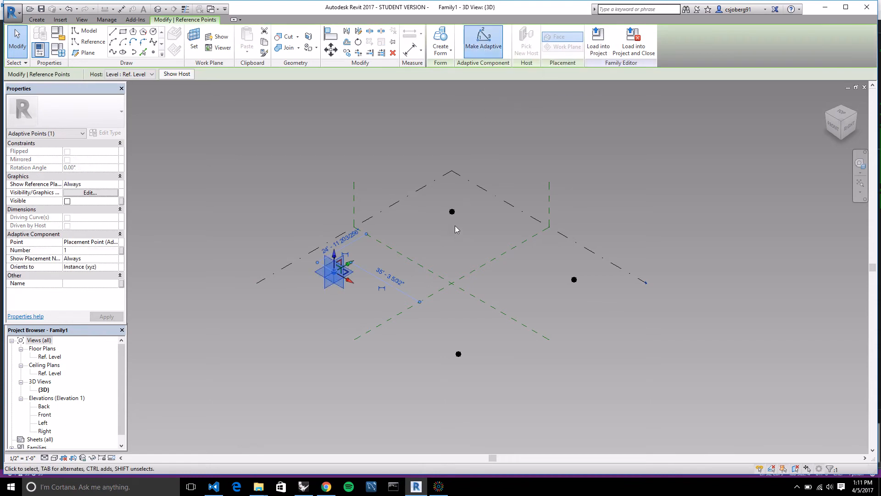
click(452, 212)
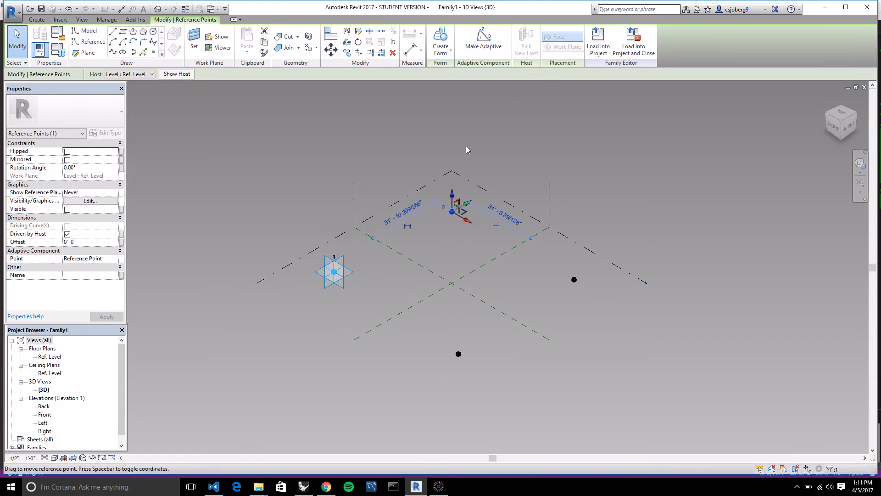
click(484, 45)
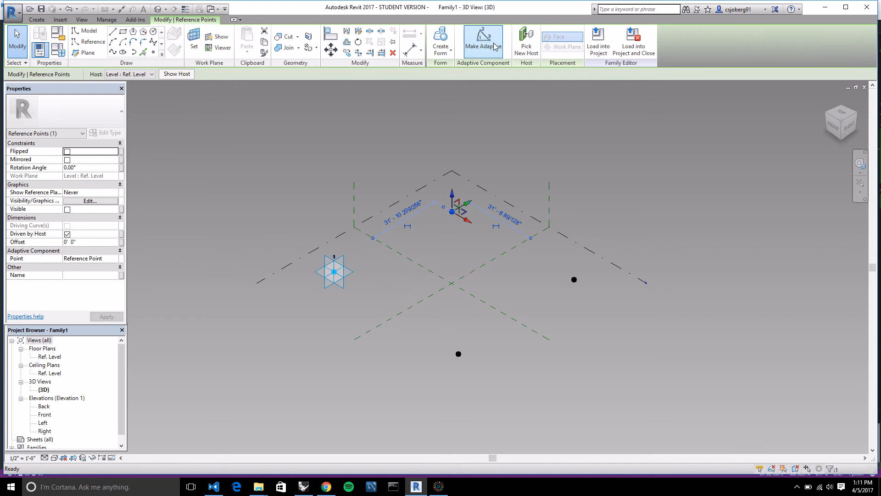
click(575, 280)
key(Return)
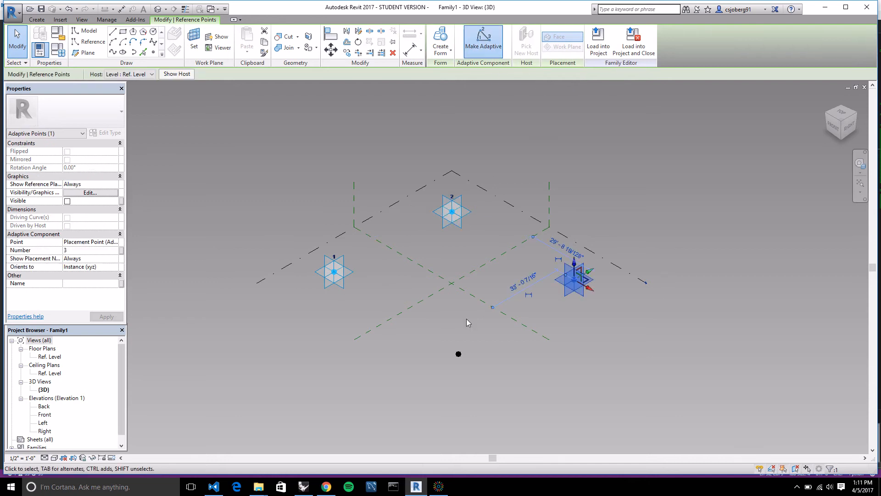
click(458, 354)
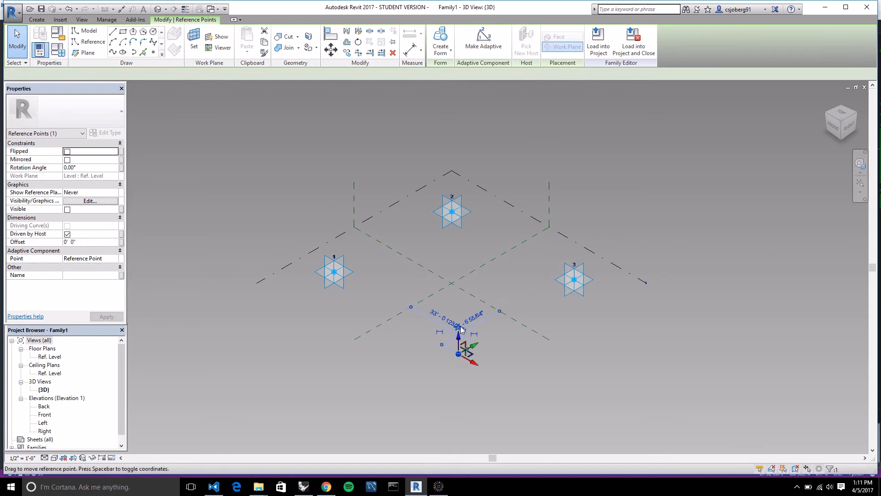
click(475, 48)
click(599, 227)
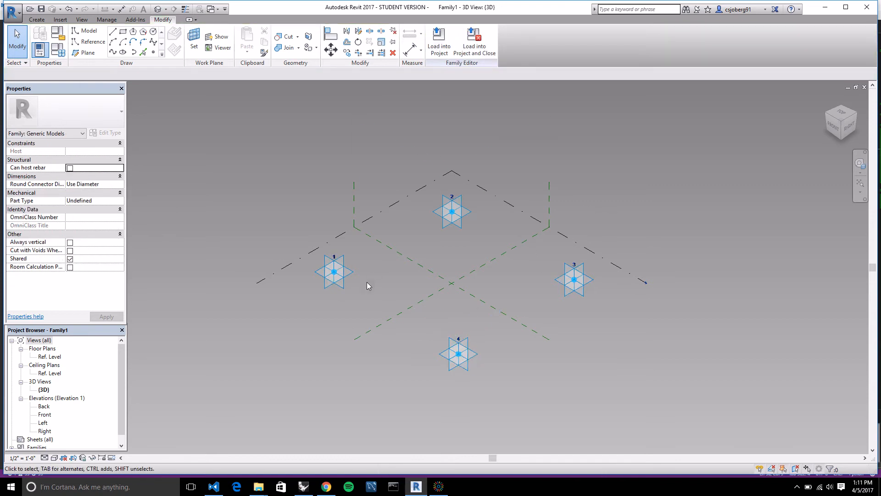
Connect adaptive points 1 and 2, and points 2 and 3, each pair with its own Spline Through Points.
click(346, 280)
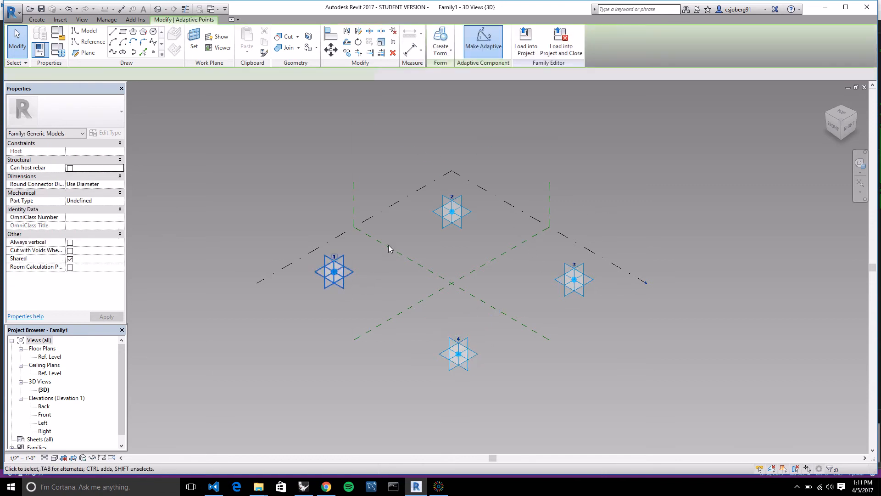
ctrl+click(445, 224)
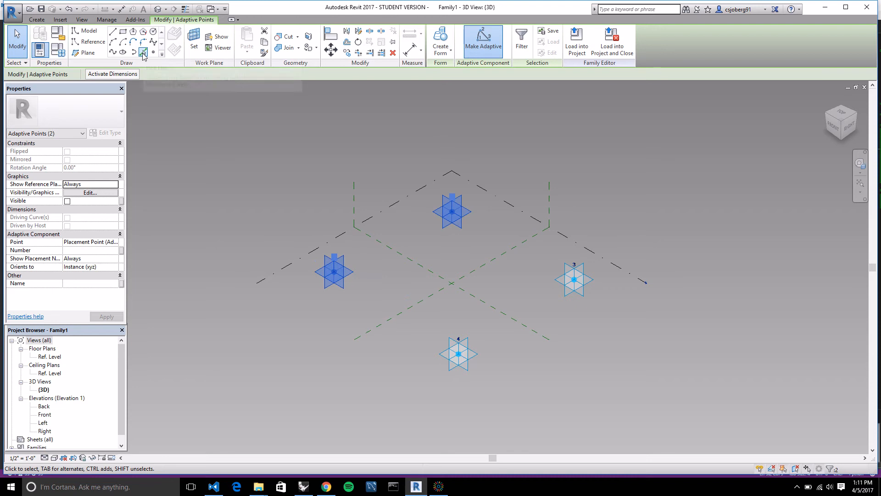
click(113, 52)
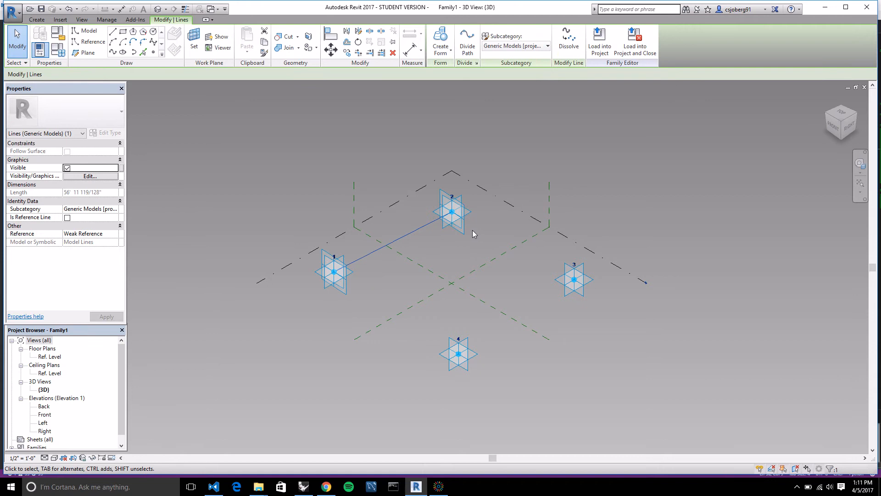
click(462, 225)
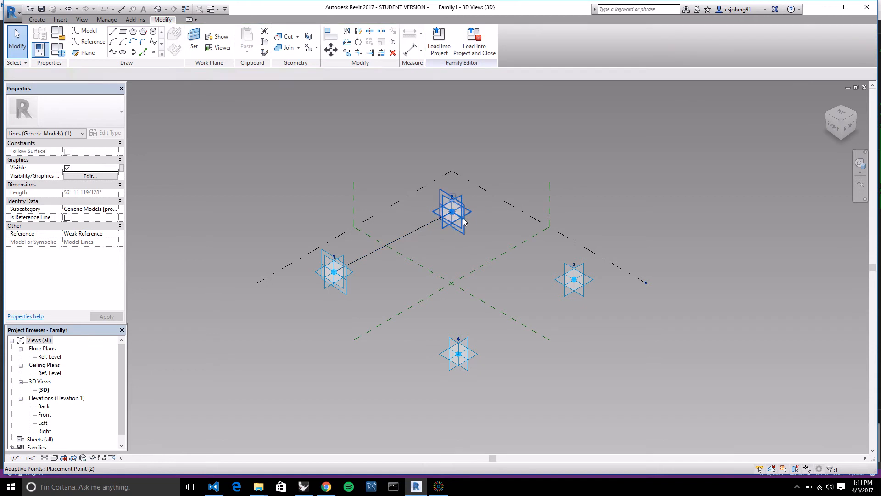
ctrl+click(592, 294)
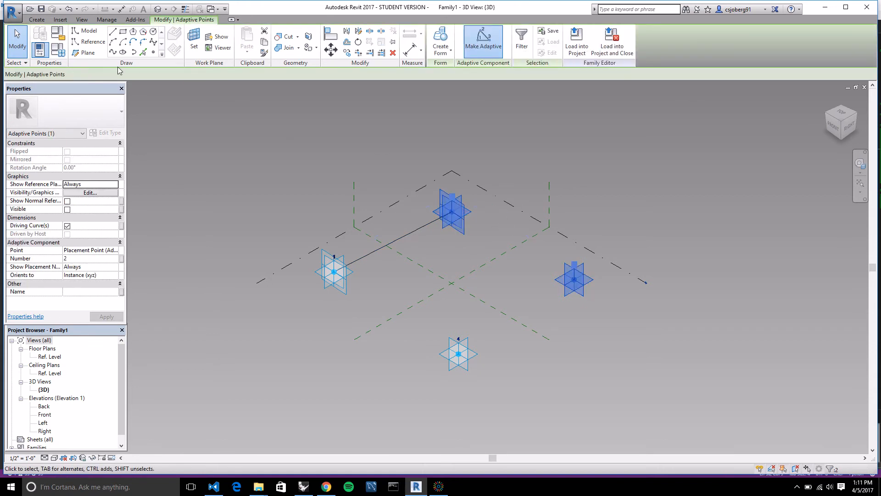
click(113, 52)
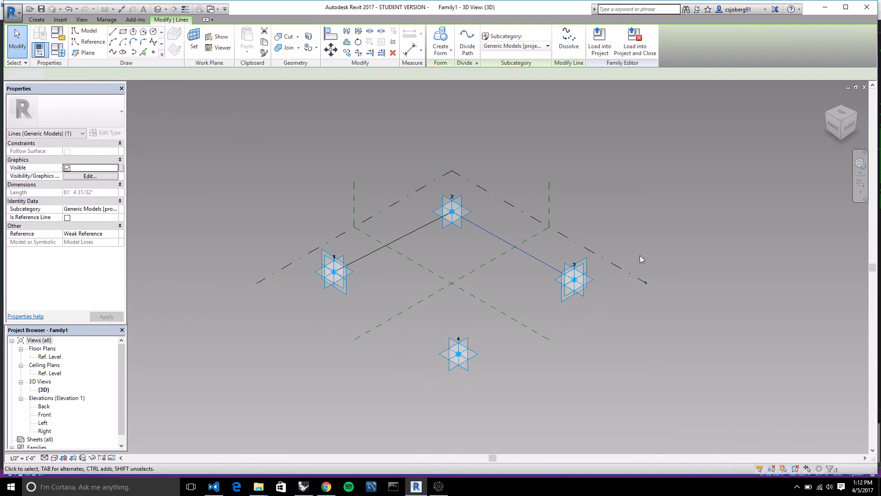
Close the quadrilateral with a Spline Through Points between adaptive points 3 and 4 and another between points 4 and 1.
click(574, 279)
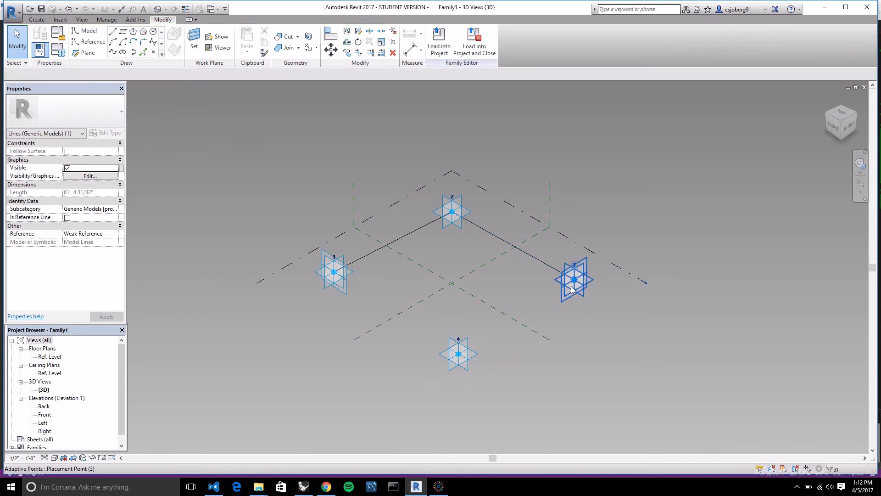
ctrl+click(459, 361)
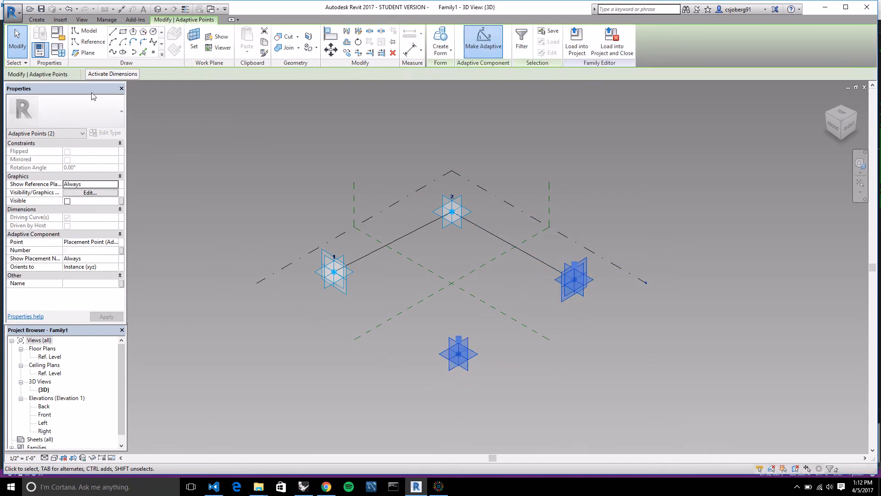
click(112, 53)
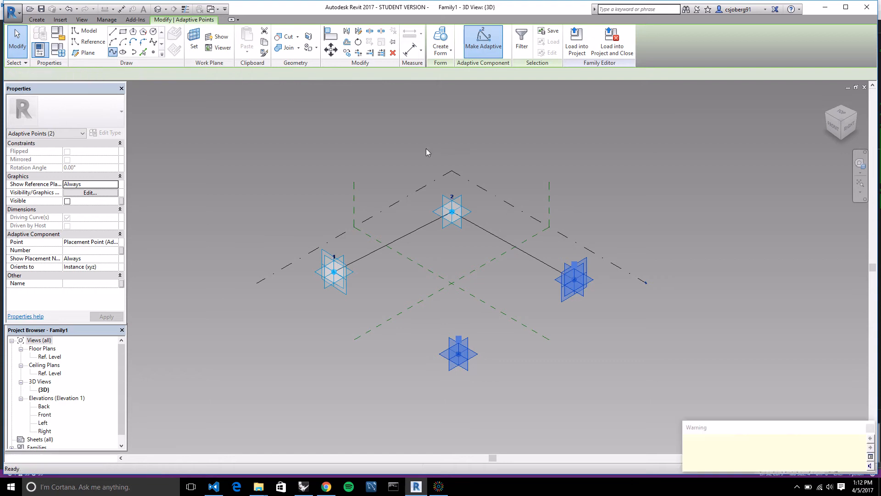
click(632, 217)
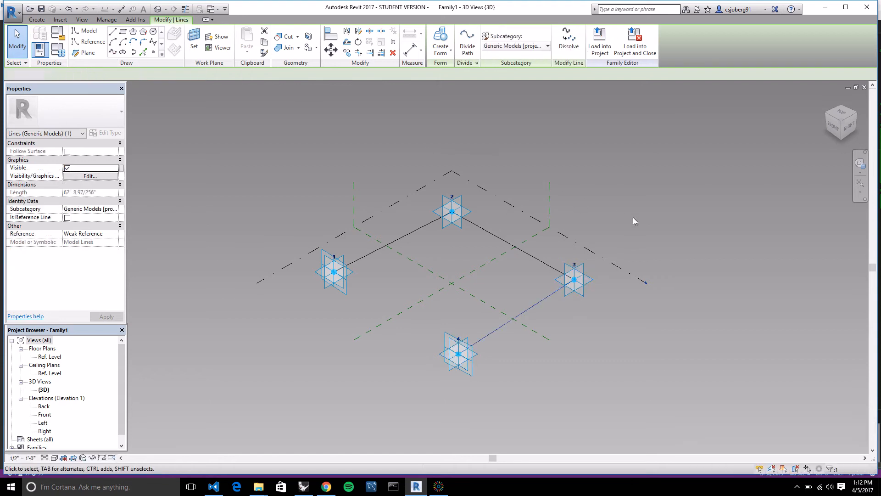
click(443, 353)
ctrl+click(340, 287)
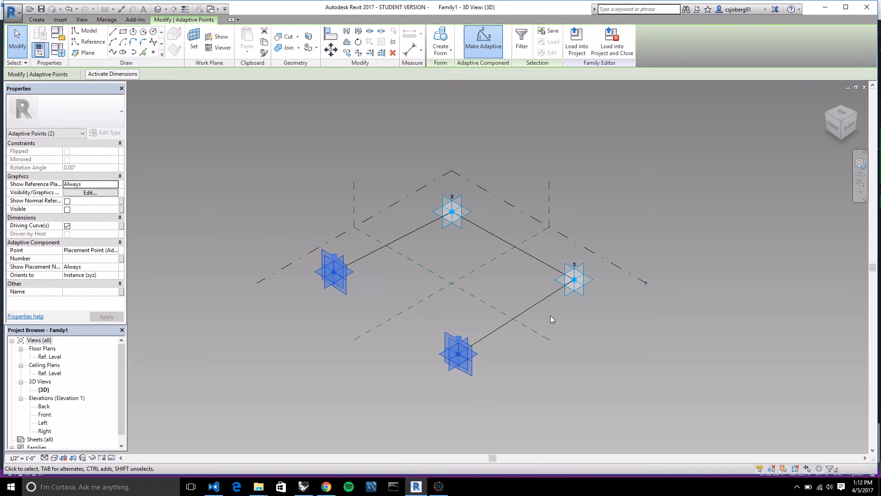
click(112, 53)
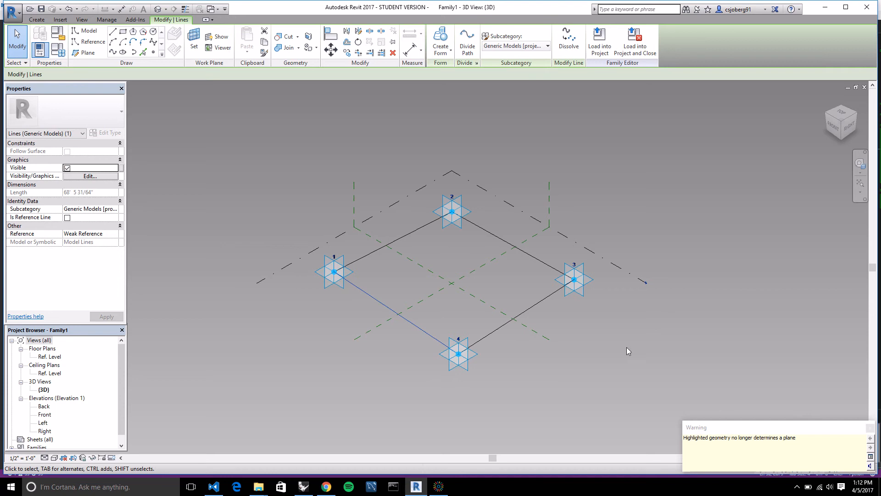
right_click(592, 349)
key(Escape)
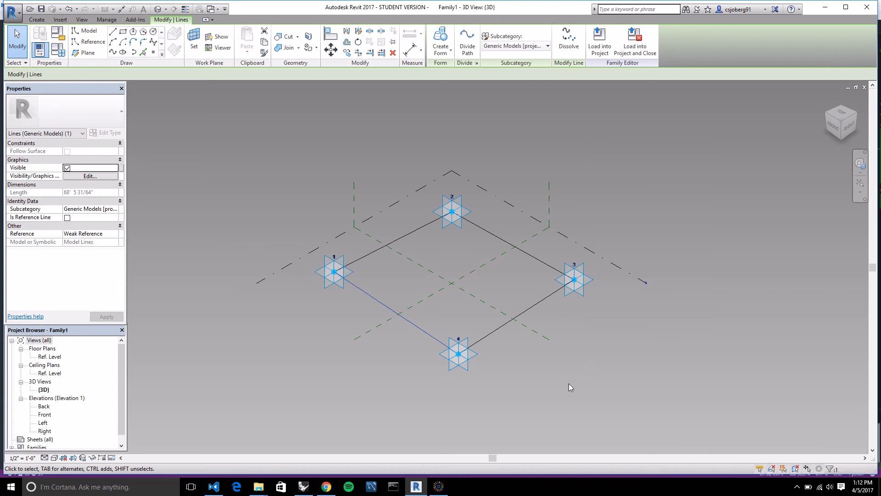
shift+middle_drag(569, 383, 562, 409)
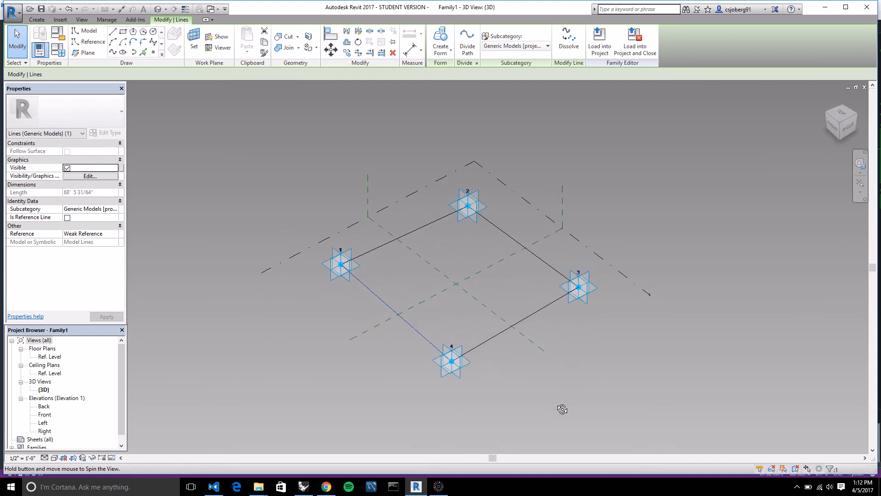
scroll(535, 202, up, 2)
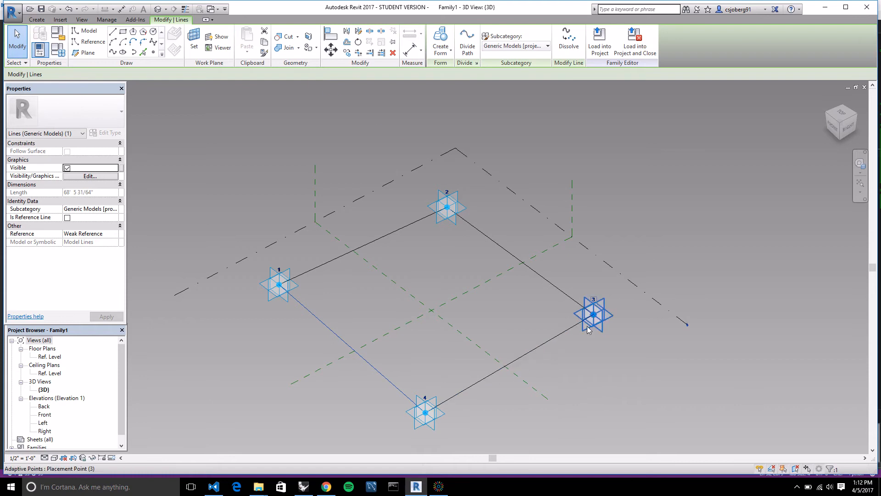
scroll(639, 231, down, 3)
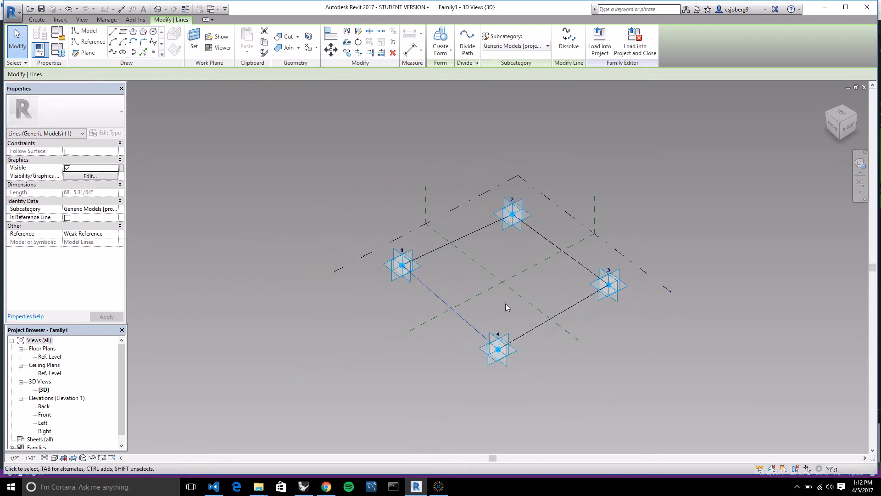
Select the whole chain of four splines and convert them to reference lines.
click(390, 366)
key(Tab)
click(471, 329)
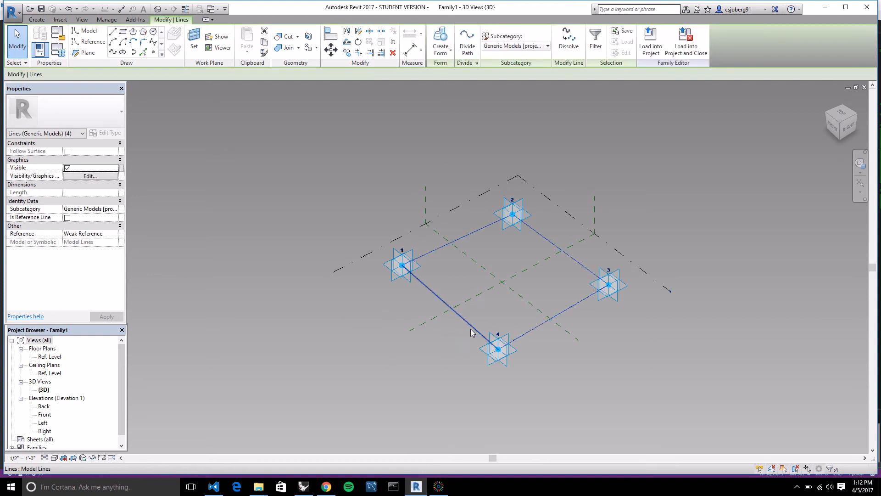
click(68, 218)
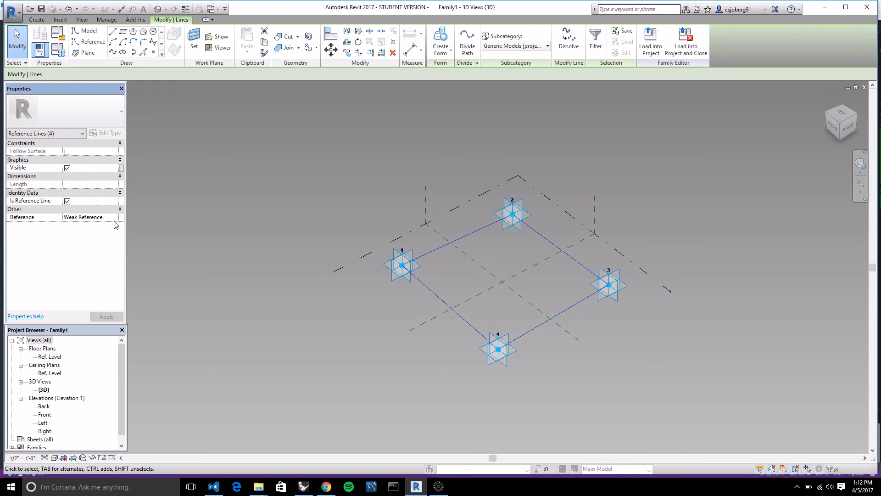
click(107, 316)
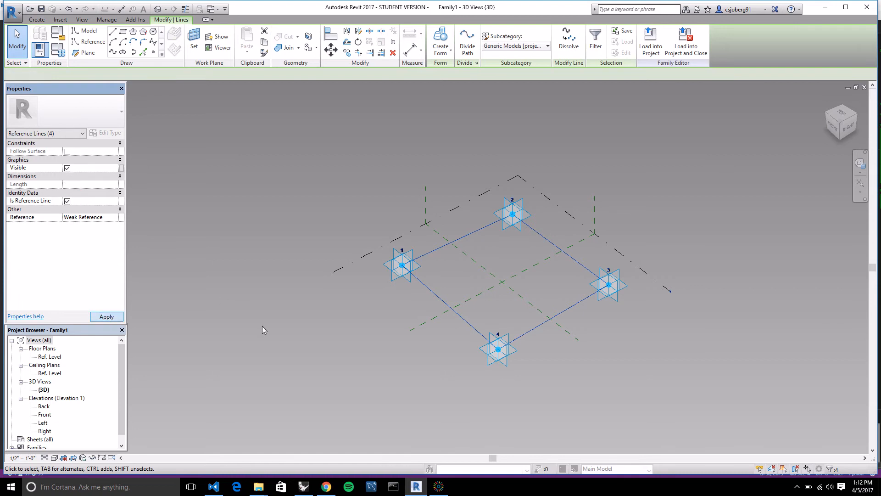
click(324, 328)
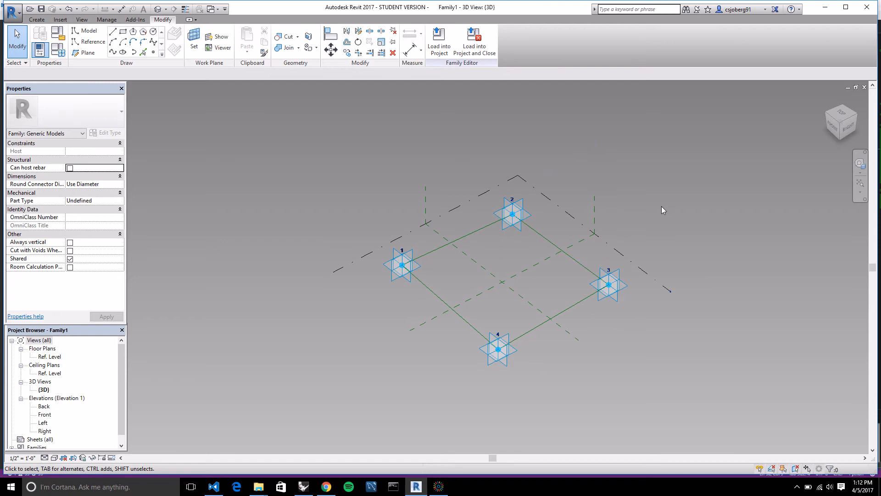
key(Tab)
click(326, 44)
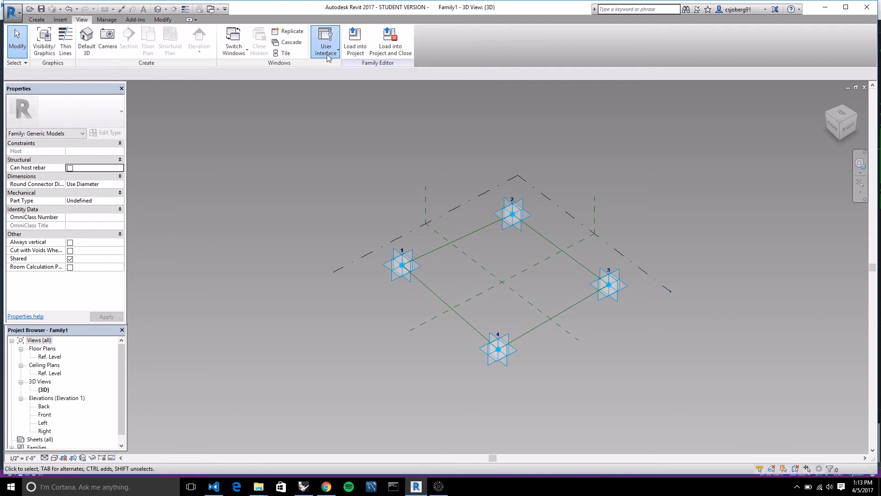
click(274, 156)
click(163, 19)
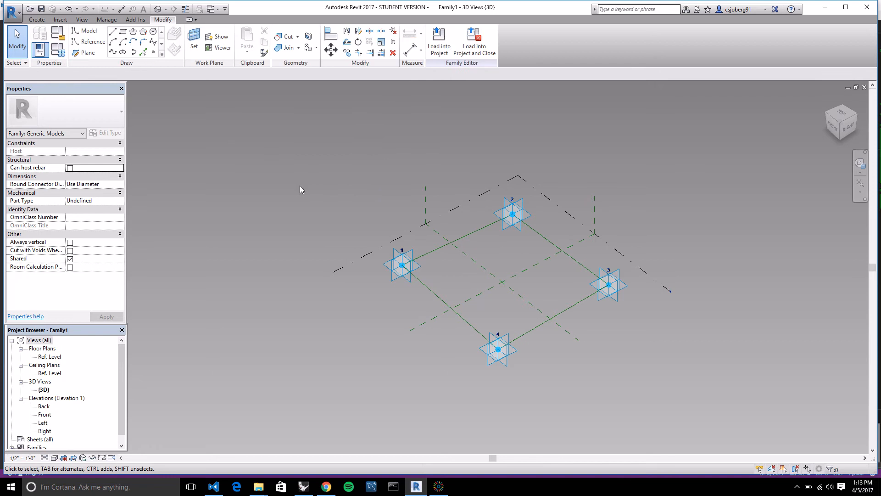
Place two reference points on the reference line between adaptive points 1 and 2, one near each end.
scroll(610, 257, up, 2)
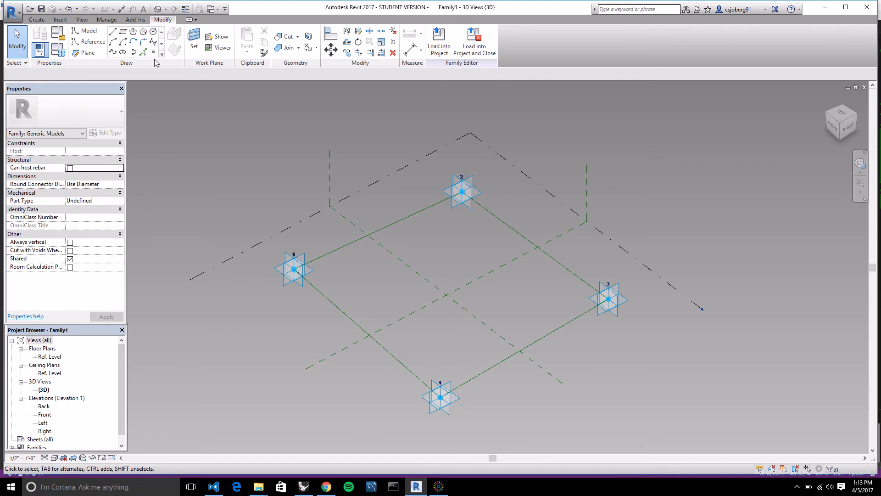
click(153, 52)
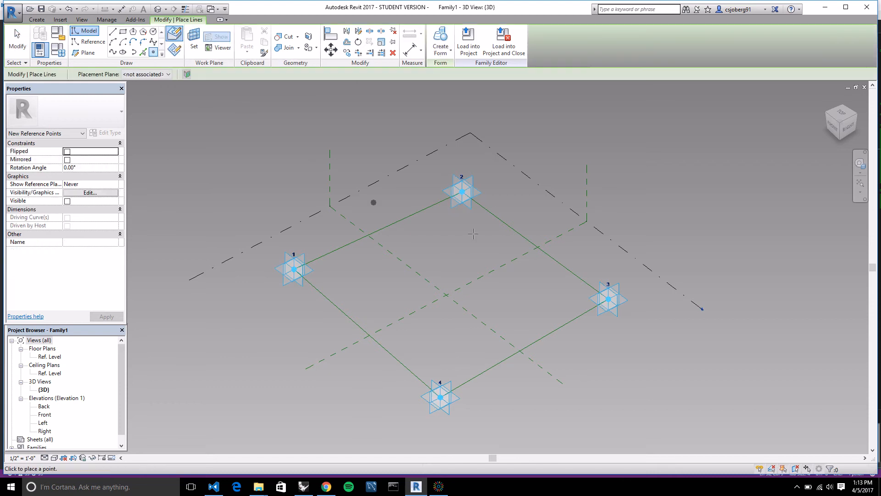
click(319, 258)
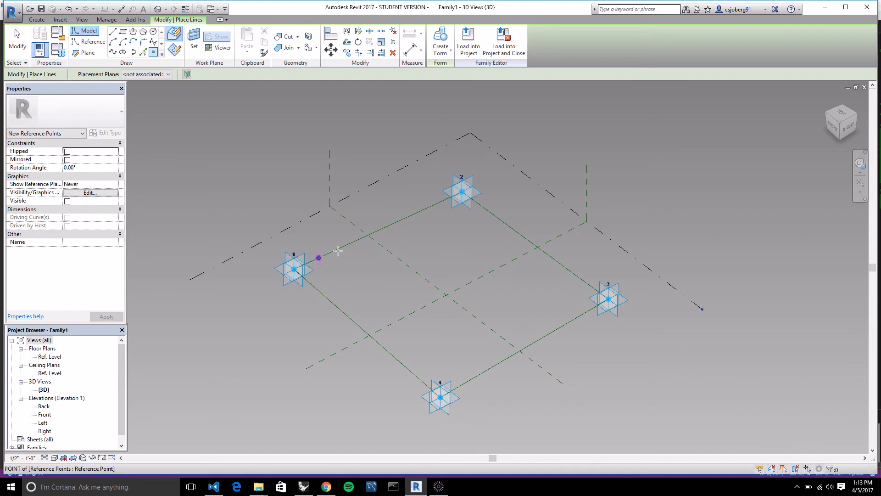
click(443, 201)
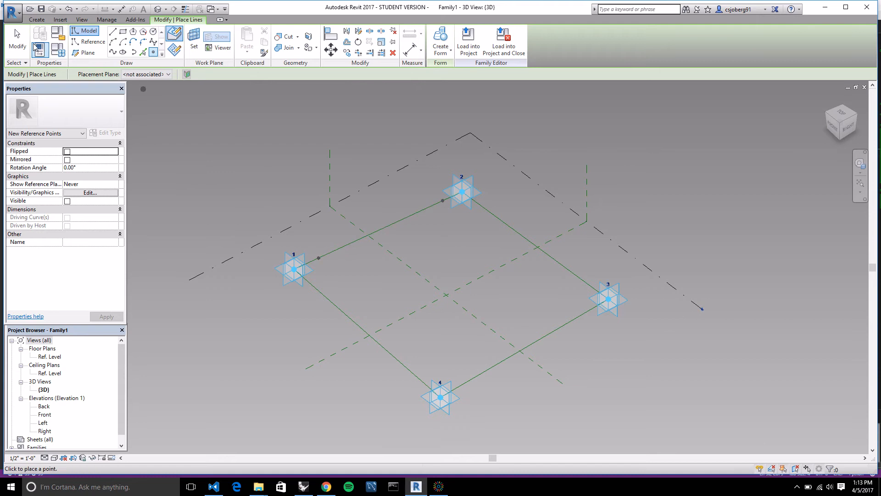
key(Escape)
key(Escape)
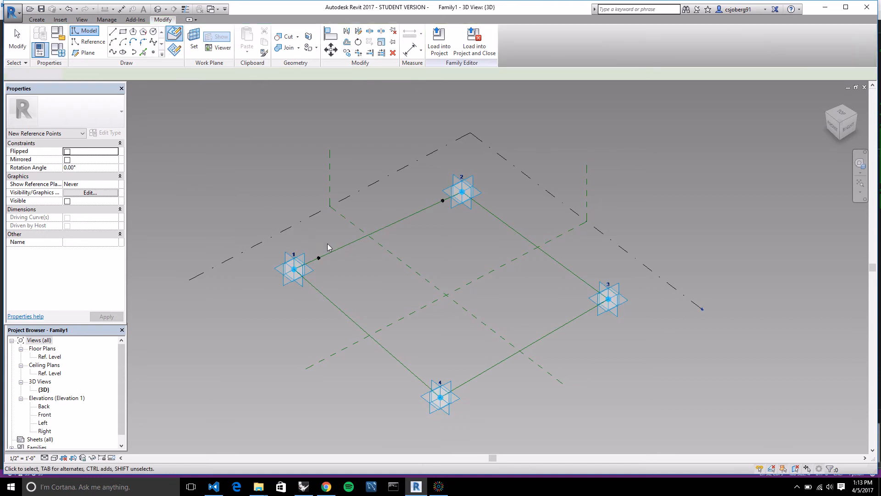
Select the hosted reference point near adaptive point 1 and examine its reference plane from several angles.
scroll(360, 216, up, 1)
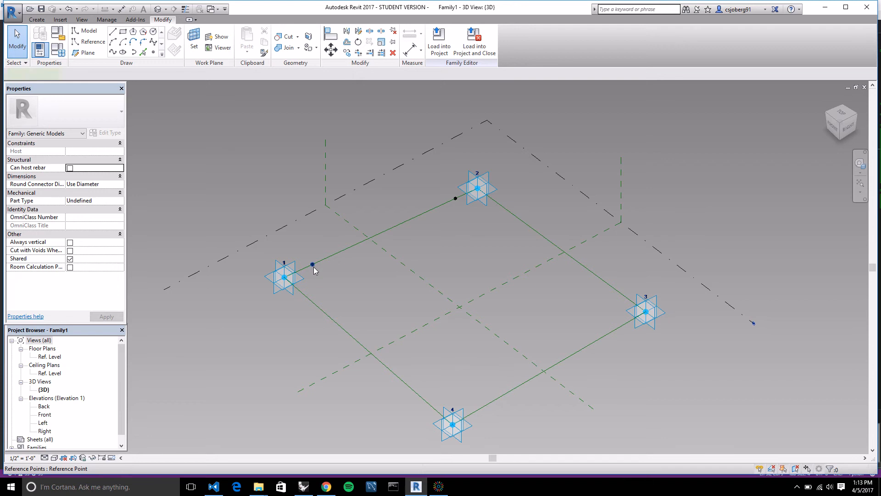
click(315, 271)
scroll(288, 257, up, 2)
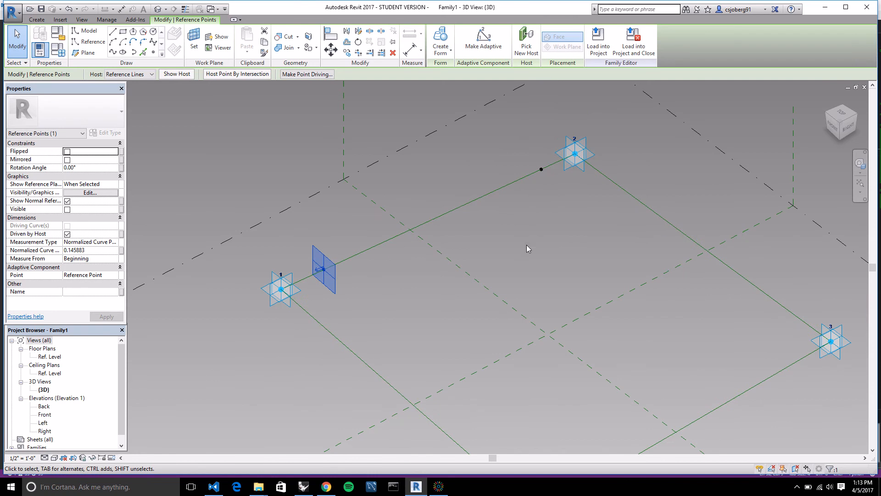
scroll(485, 258, down, 1)
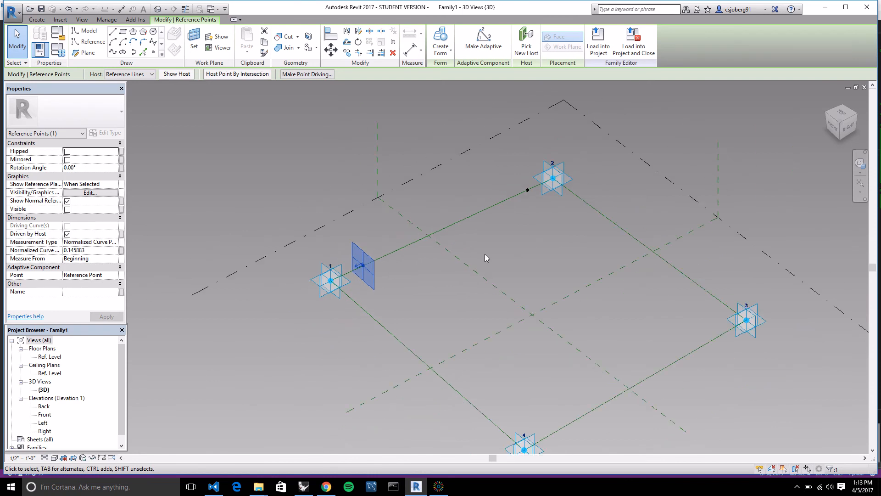
shift+middle_drag(351, 366, 469, 198)
scroll(349, 229, up, 2)
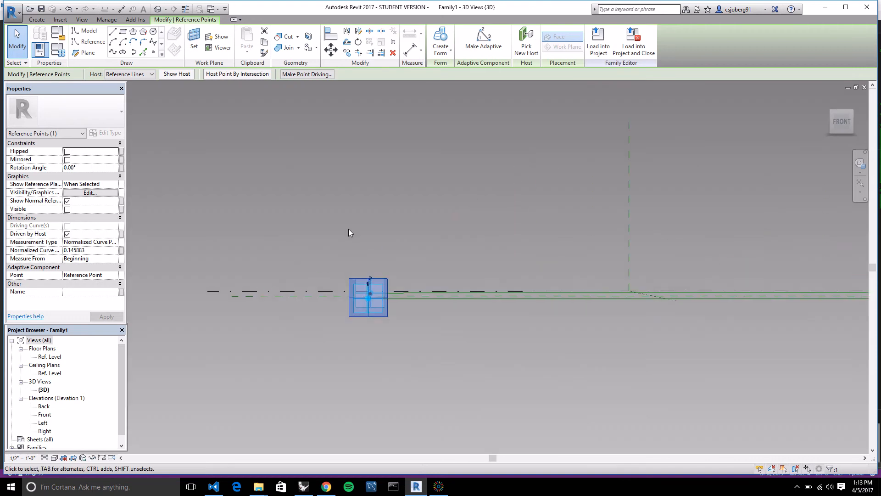
scroll(348, 229, up, 1)
shift+middle_drag(426, 272, 349, 378)
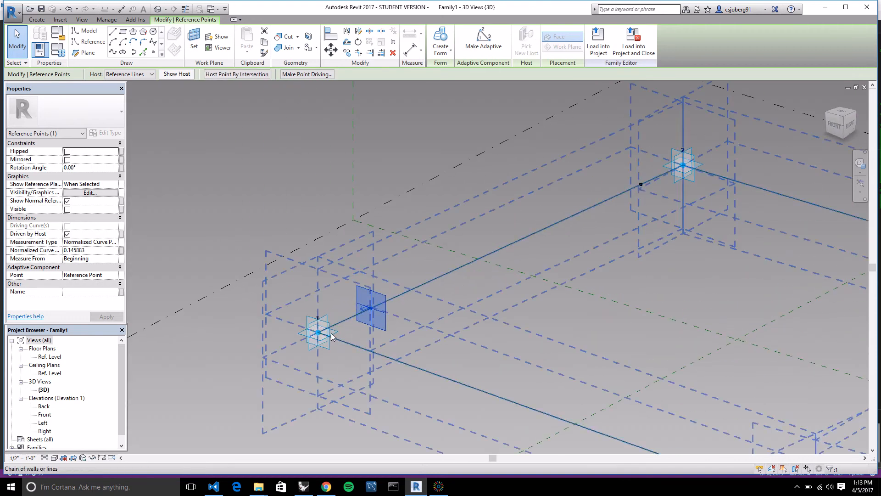
shift+middle_drag(449, 343, 472, 191)
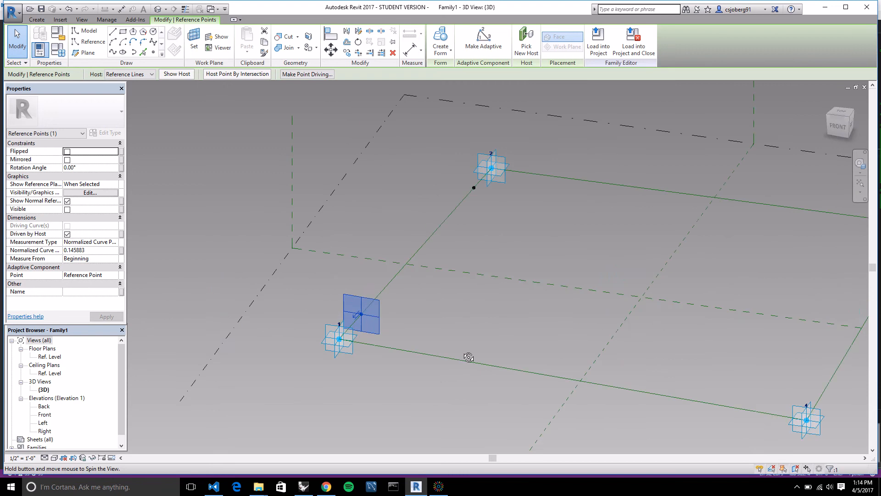
Check the selectable elements at the hosted point near adaptive point 2, cycling through the overlapping candidates.
click(475, 188)
click(500, 233)
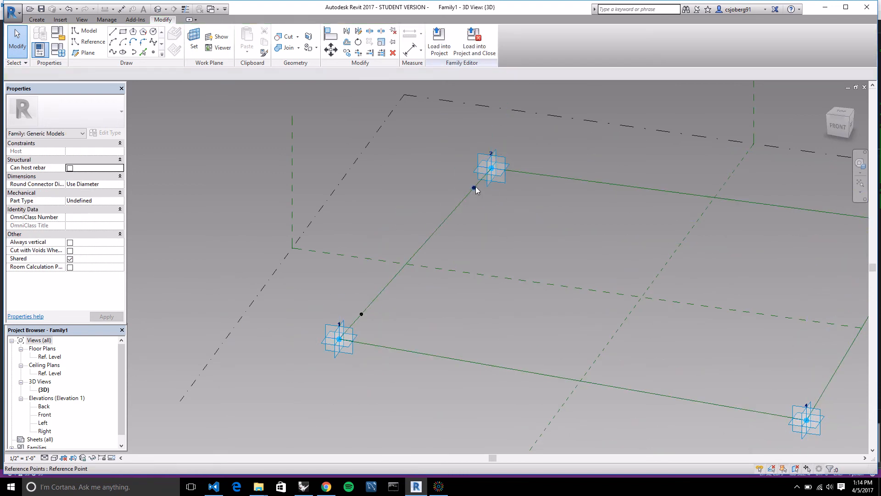
key(Tab)
key(Tab)
key(Tab)
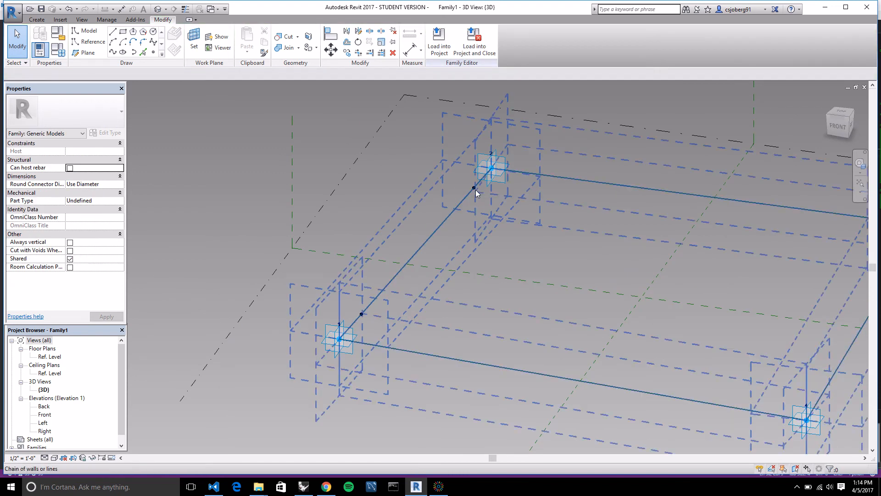
key(Tab)
key(Tab)
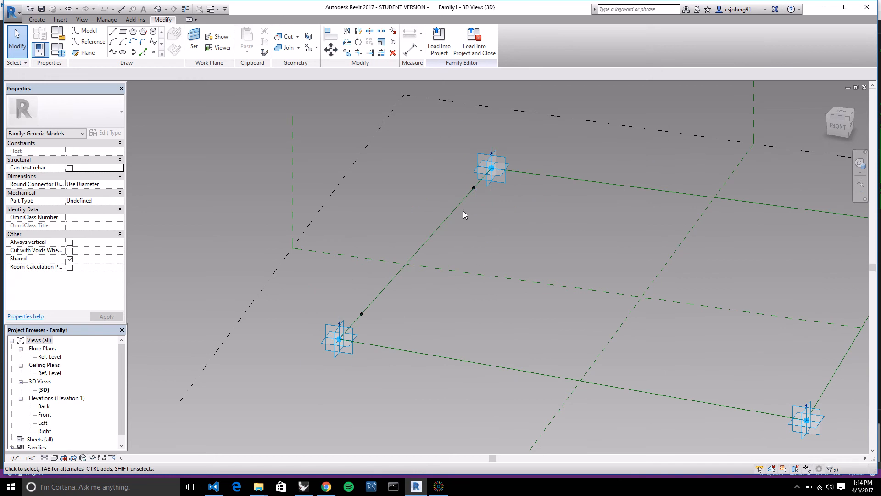
key(Tab)
Set the rotation angle of the hosted point near adaptive point 1 to 45°.
key(Tab)
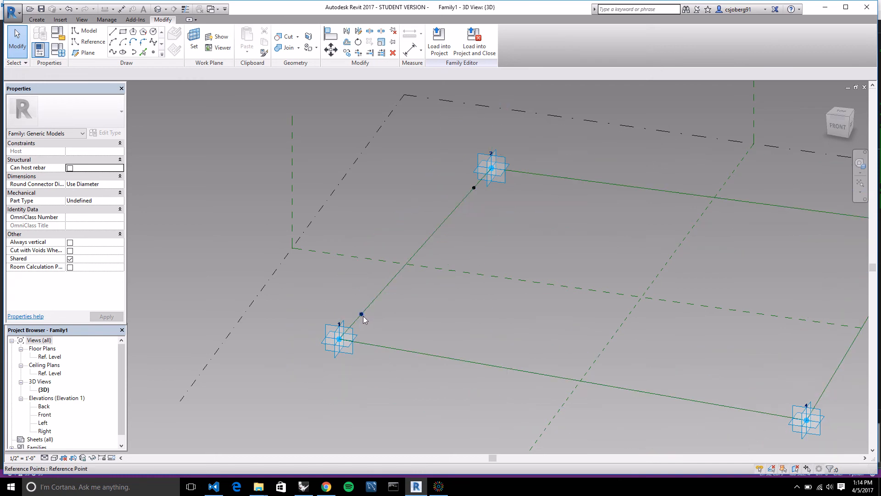
click(363, 316)
key(Tab)
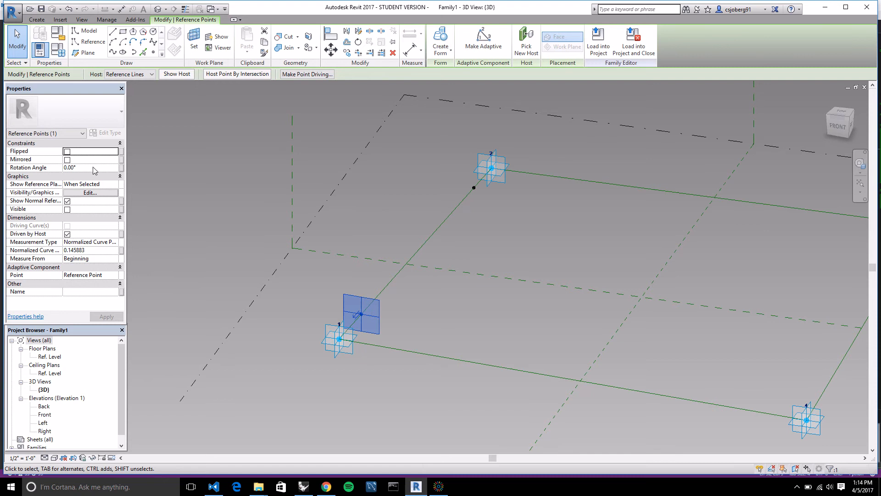
click(115, 168)
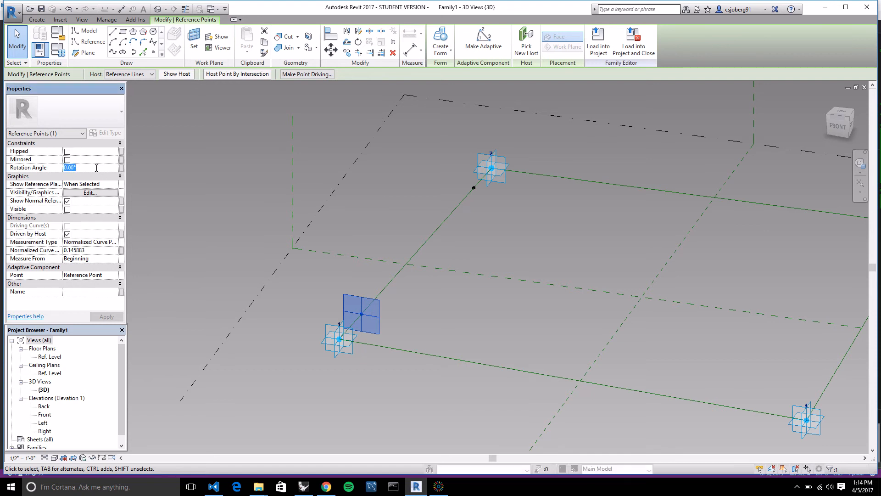
text(45)
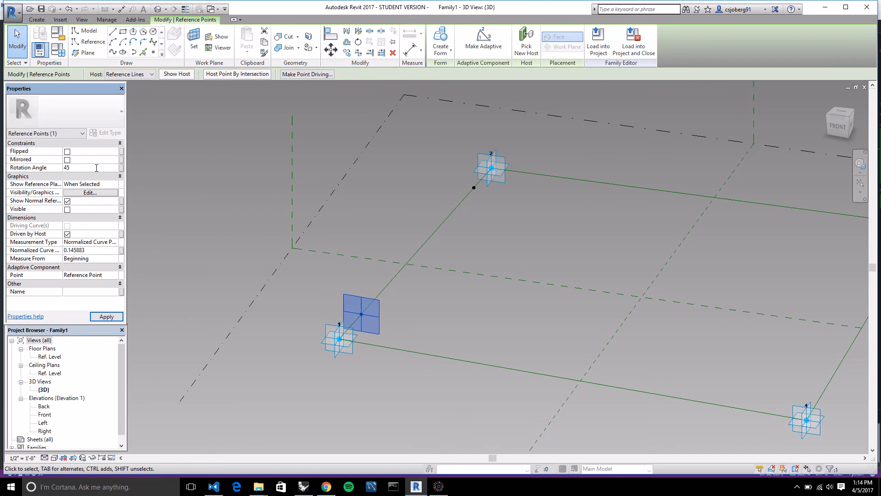
key(Return)
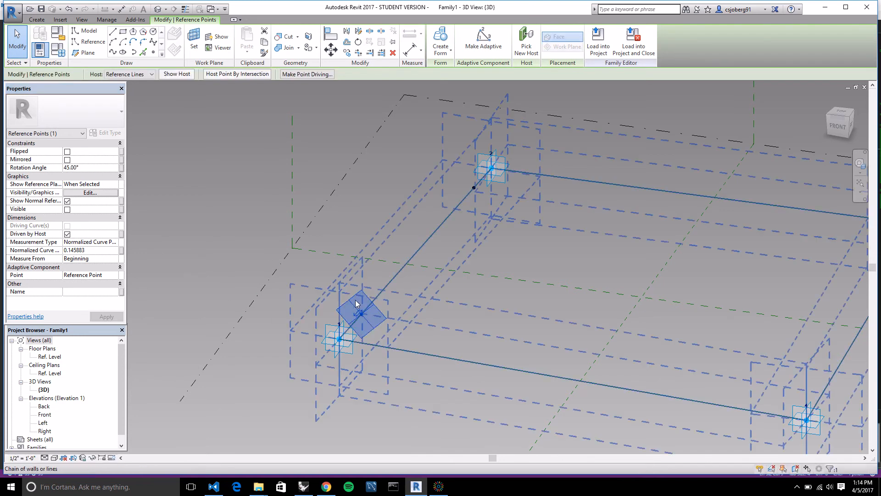
Set the rotation angle of the same hosted point back to 0°.
click(85, 168)
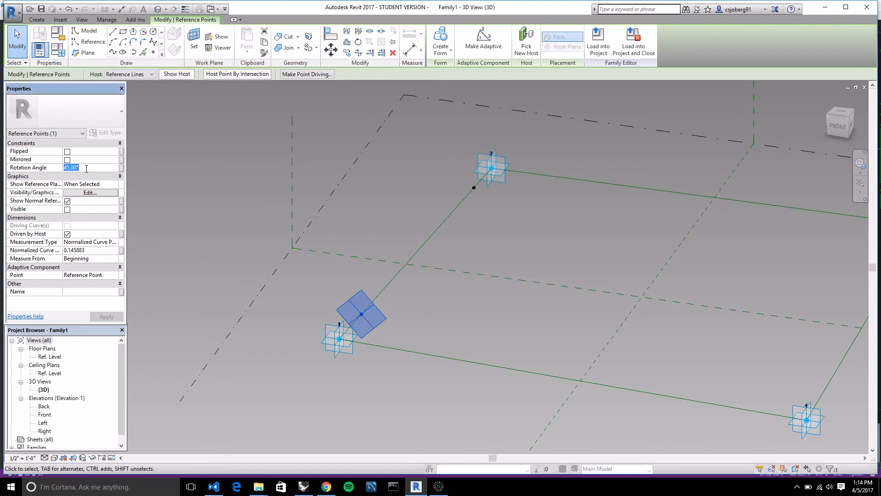
text(90)
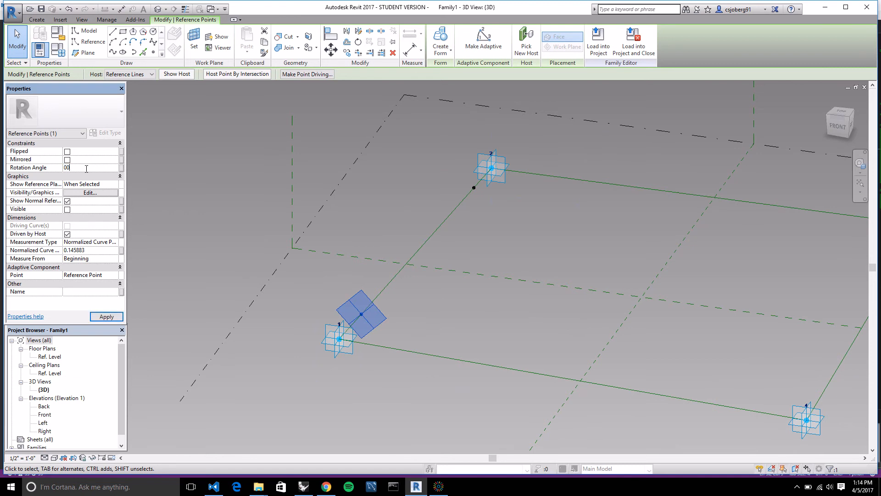
key(Return)
click(108, 316)
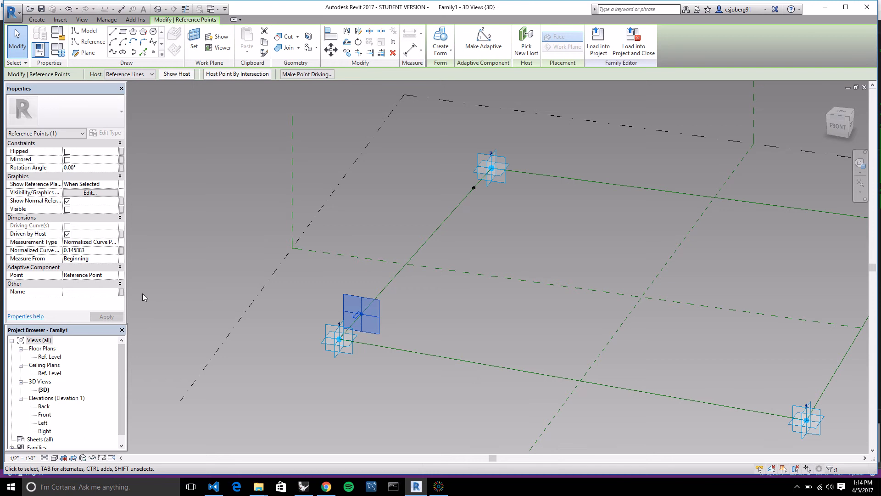
Compare the Normalized Curve Parameter of the two hosted points between adaptive points 1 and 2.
click(89, 250)
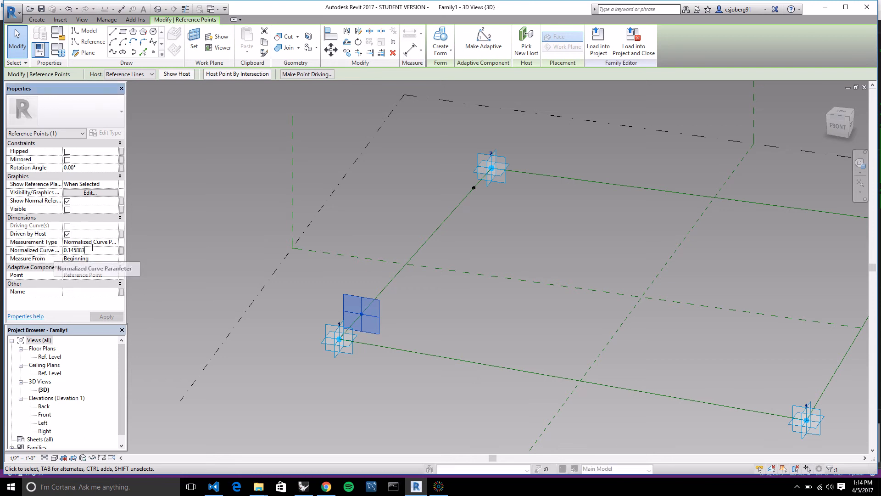
drag(89, 250, 65, 252)
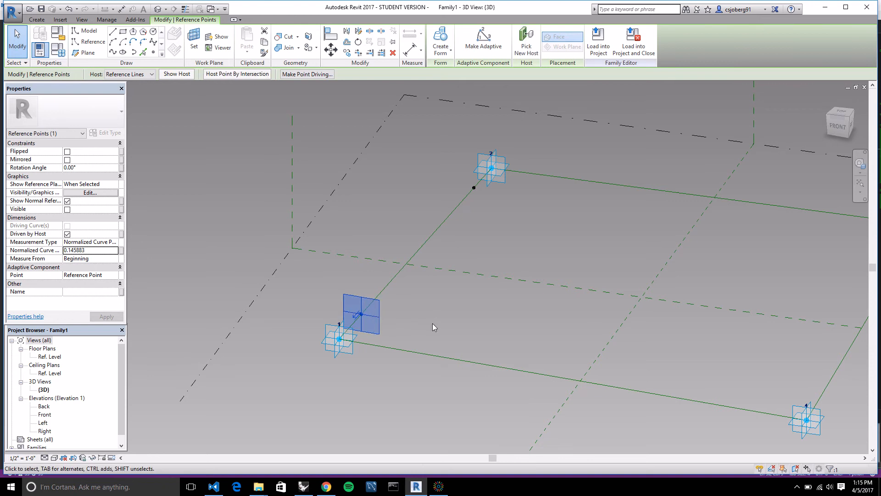
shift+middle_drag(458, 329, 325, 336)
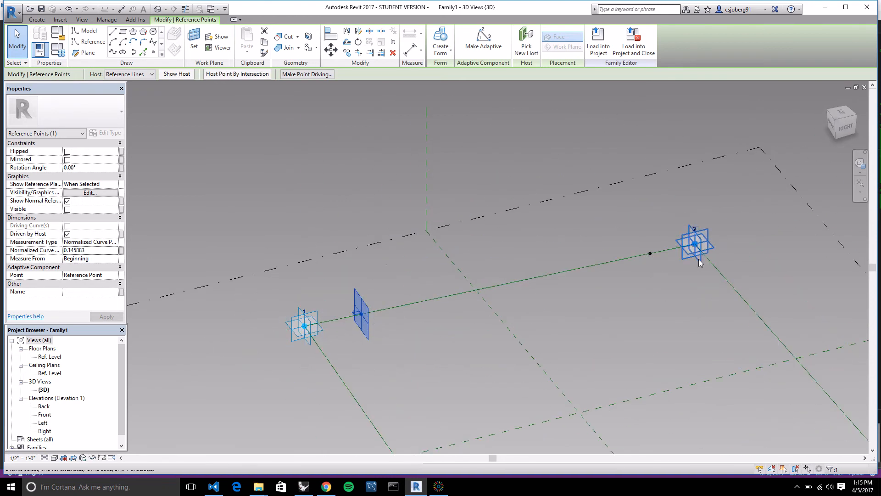
click(650, 286)
click(651, 254)
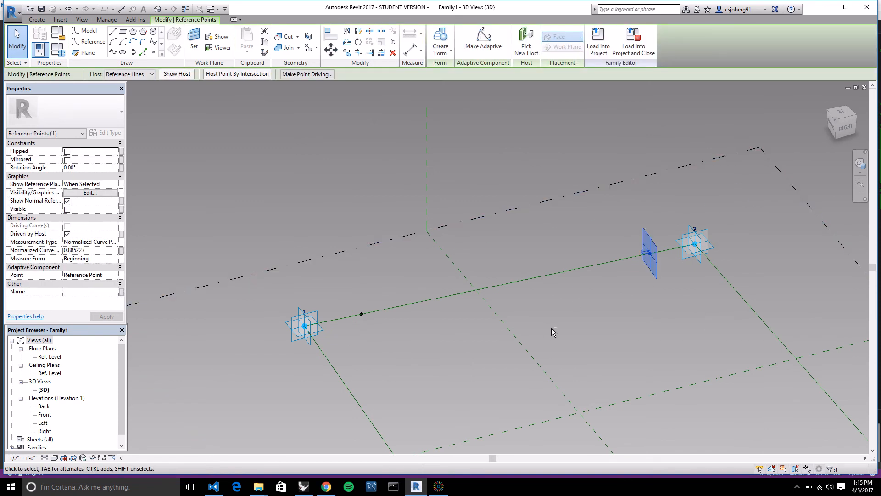
Examine the frame and the hosted points on its 1–2 edge from several angles with nothing left selected.
shift+middle_drag(552, 328, 634, 294)
scroll(407, 266, down, 4)
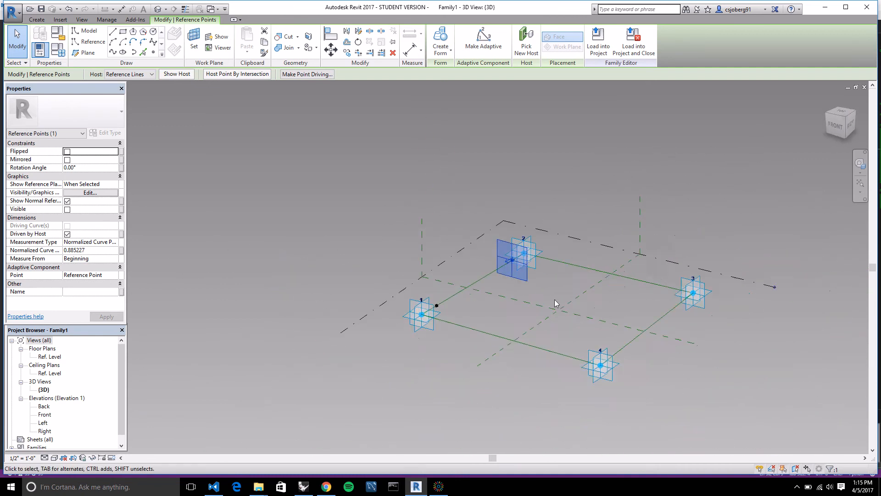
scroll(583, 298, up, 3)
shift+middle_drag(489, 287, 464, 279)
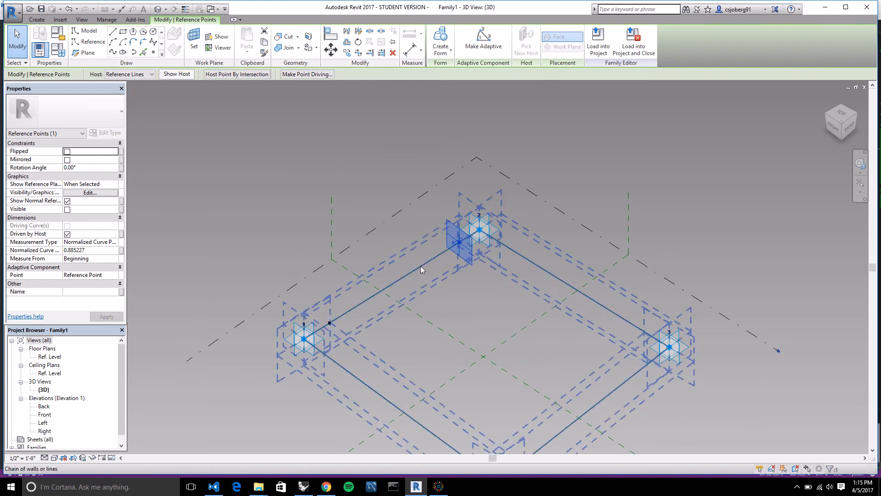
click(531, 294)
shift+middle_drag(531, 295, 467, 274)
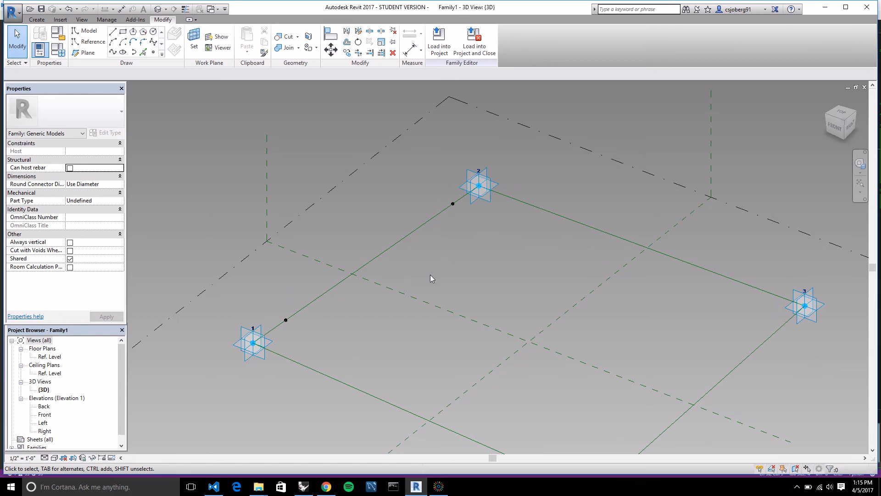
scroll(438, 250, down, 1)
scroll(437, 286, up, 2)
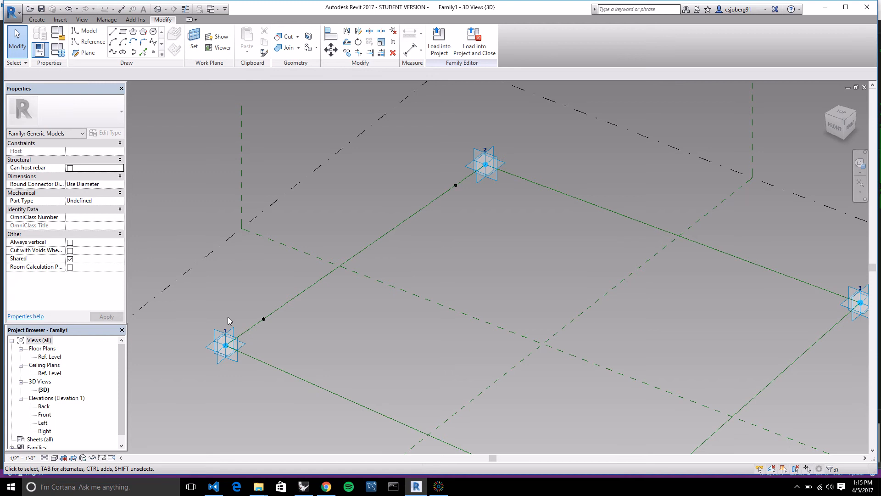
Draw a vertical model line 14' 0" long up from the hosted point near adaptive point 1, using that point's plane as work plane.
click(194, 39)
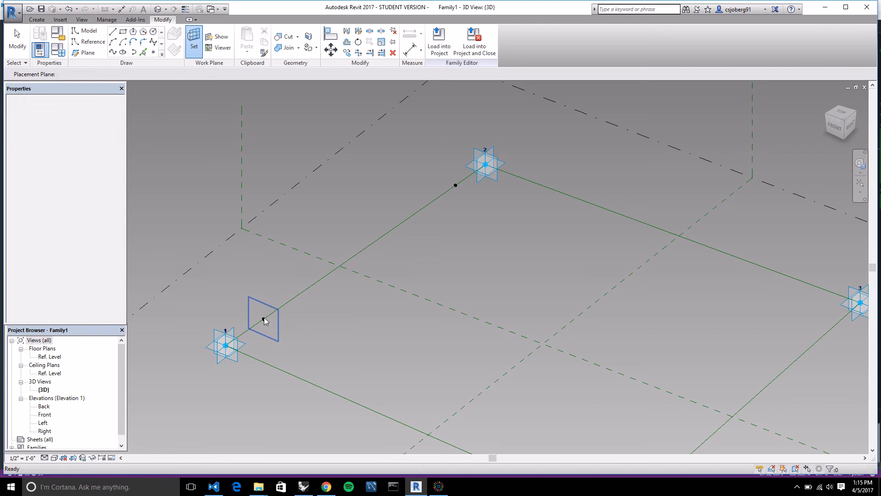
click(263, 318)
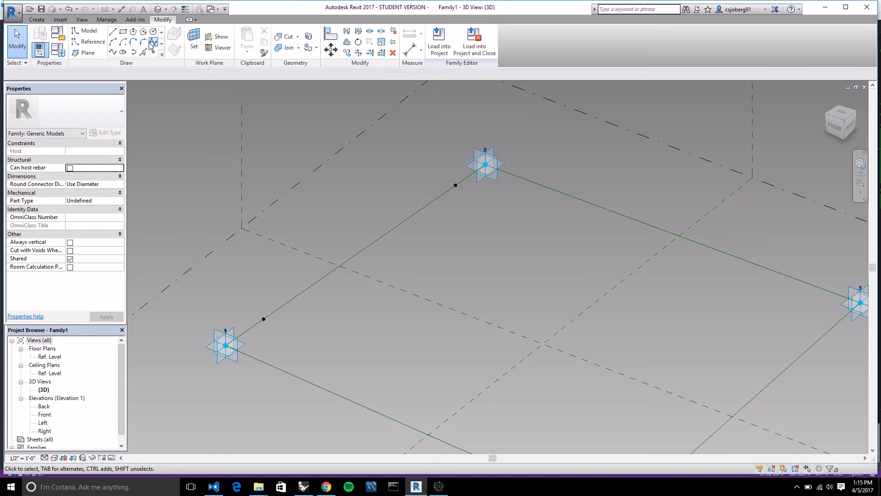
click(113, 33)
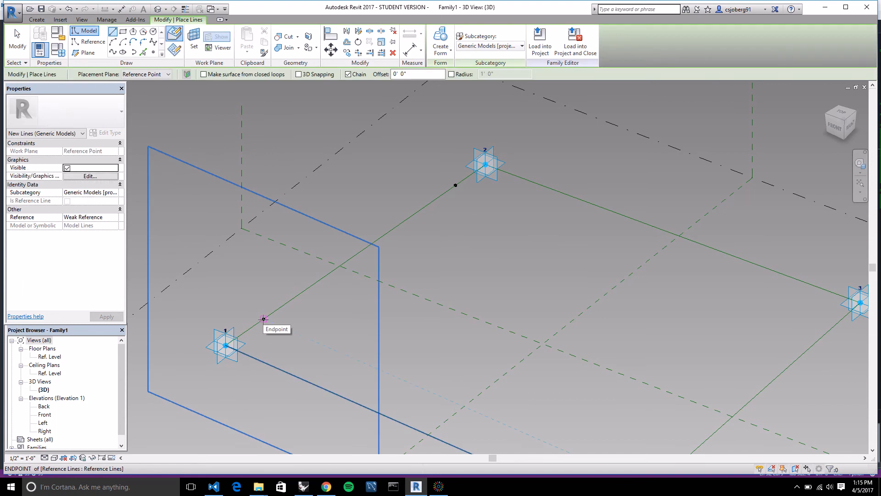
scroll(263, 318, down, 2)
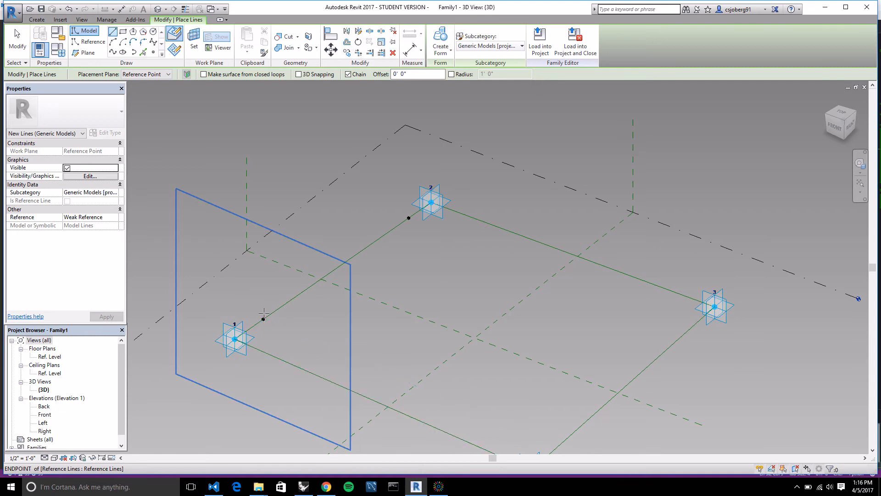
click(263, 318)
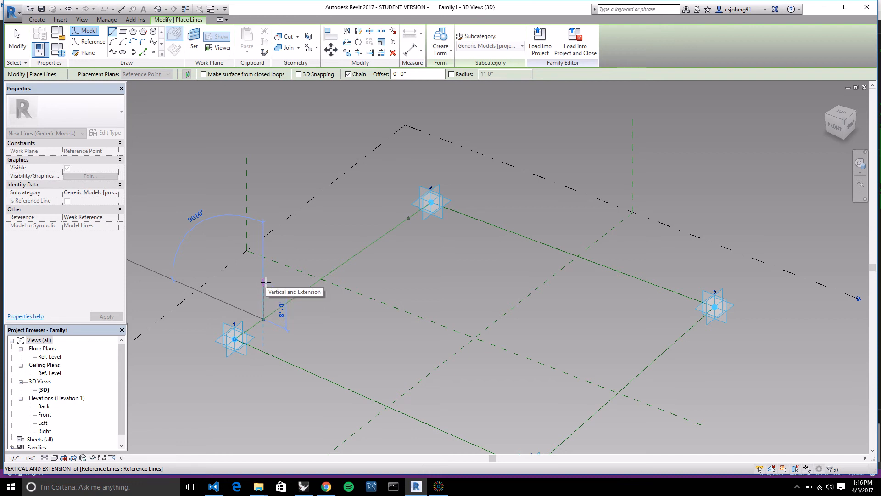
click(263, 255)
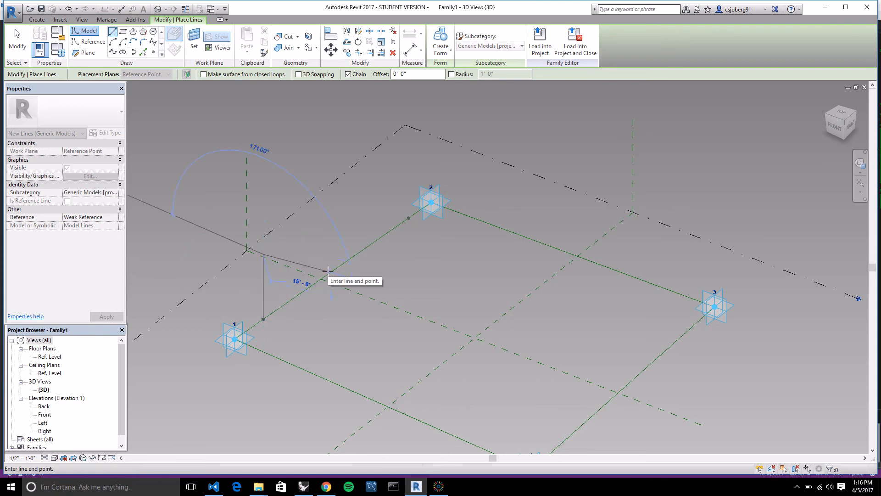
key(Escape)
key(Escape)
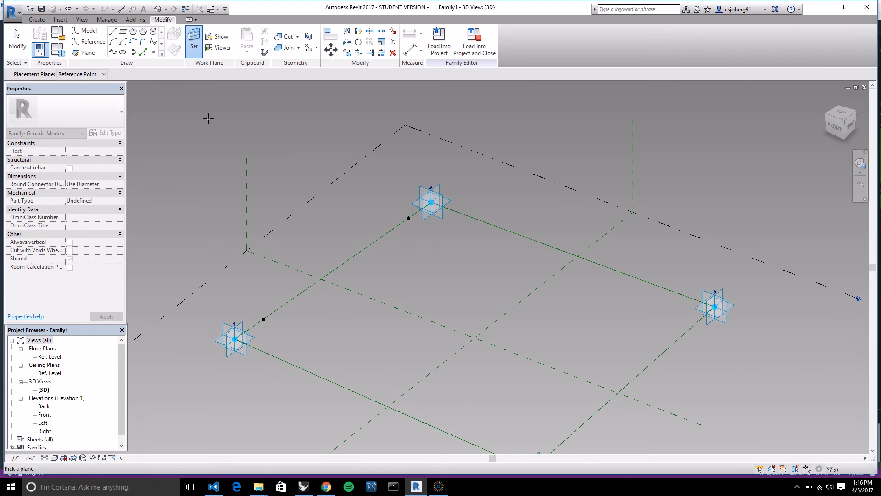
Draw a vertical model line 14' 0" long up from the hosted point near adaptive point 2, on that point's own work plane.
click(195, 43)
click(113, 31)
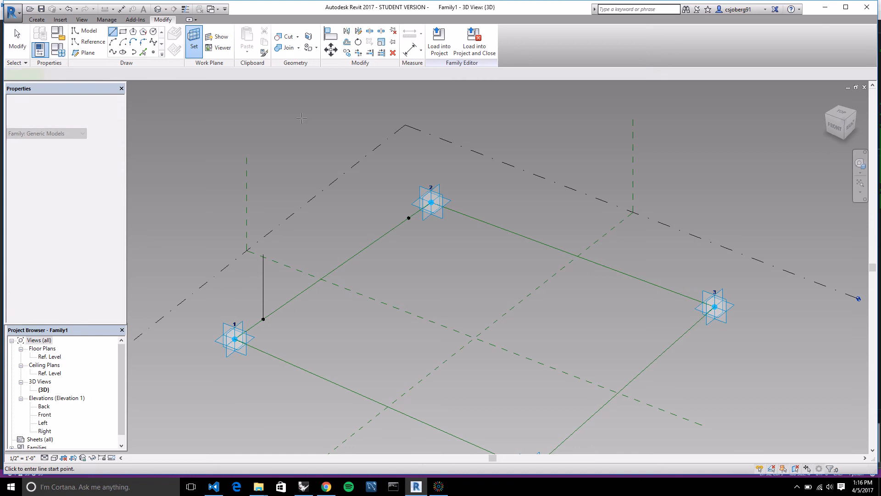
click(409, 217)
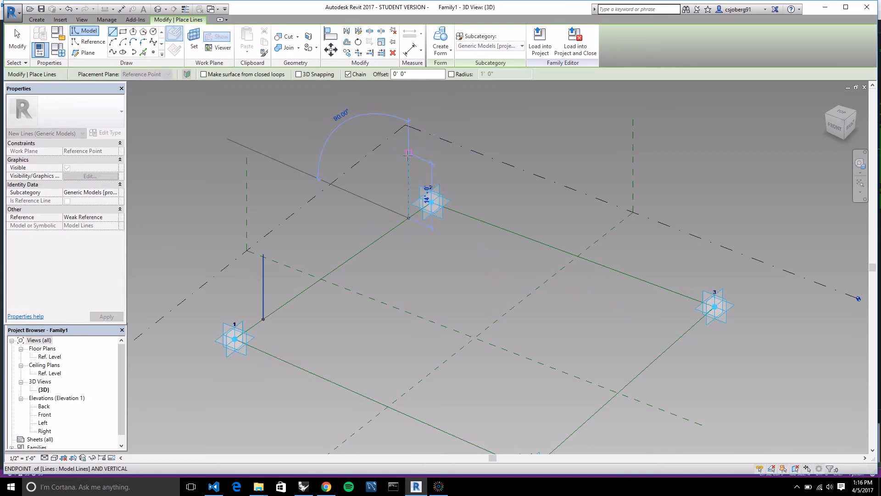
click(408, 154)
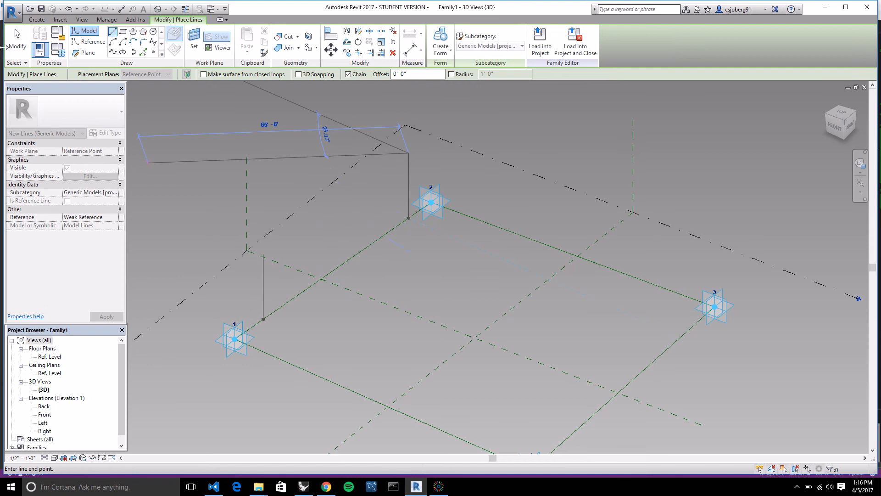
click(17, 46)
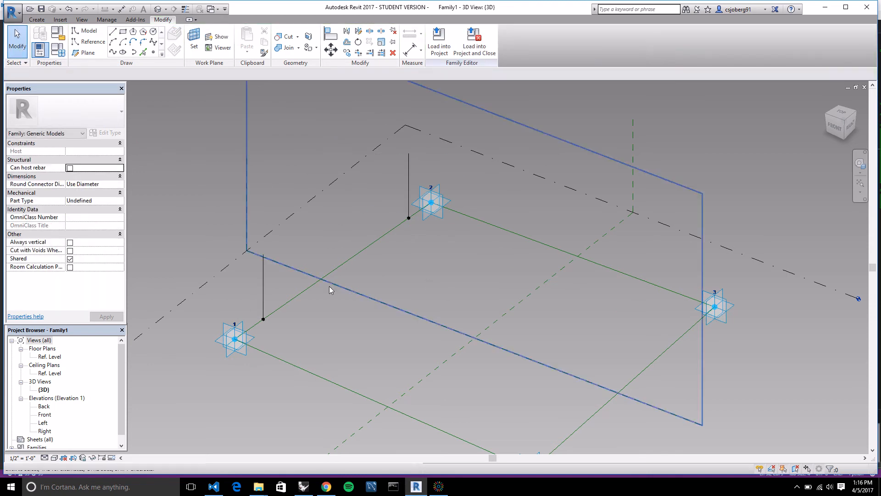
Make the temporary length dimensions of both vertical model lines permanent.
click(265, 292)
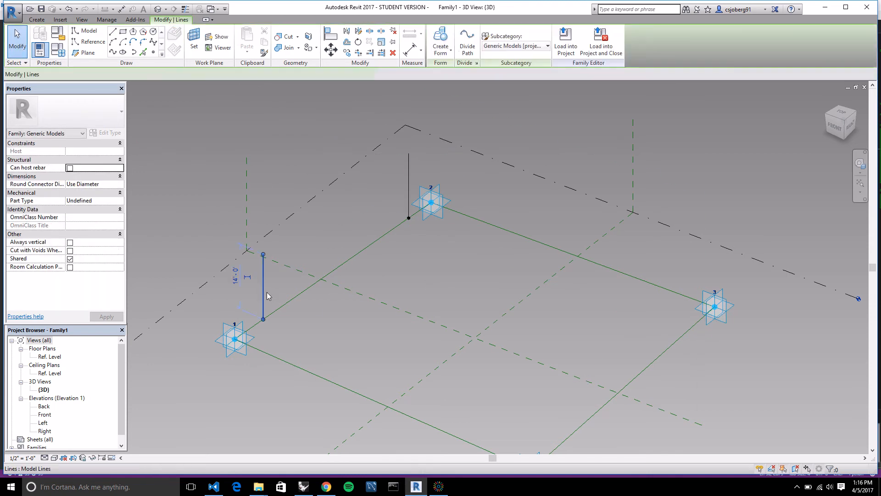
scroll(240, 287, up, 1)
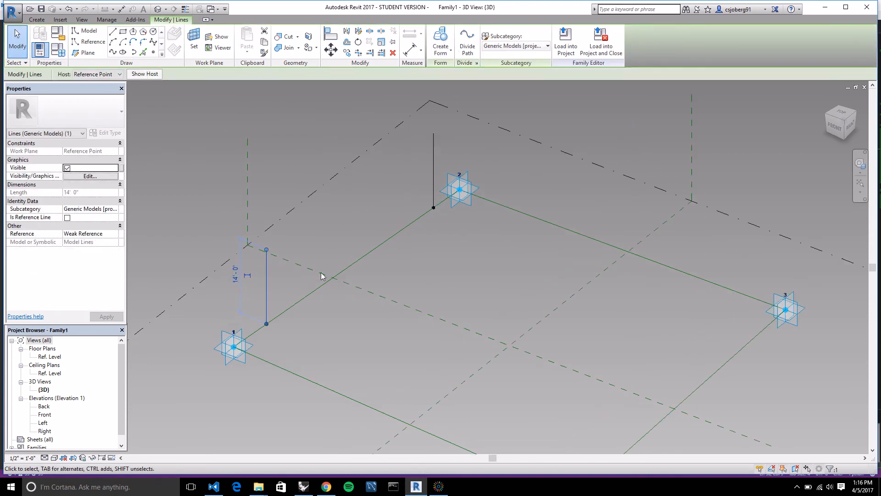
click(432, 153)
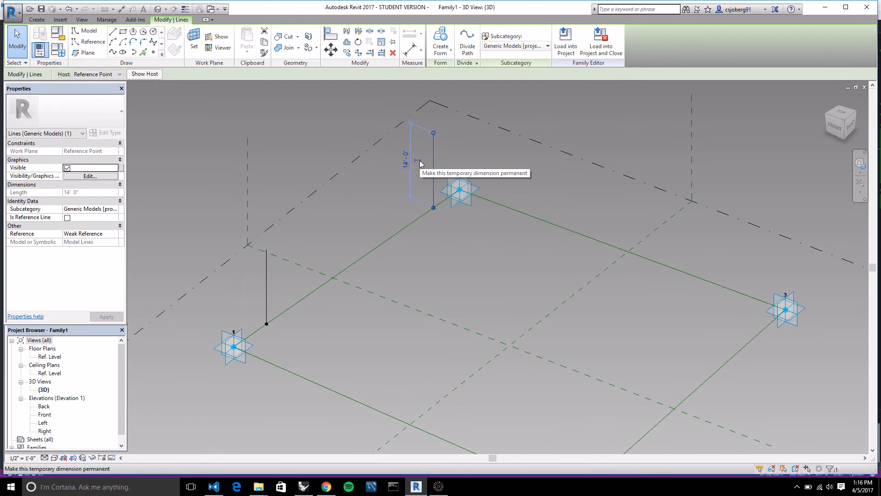
click(419, 161)
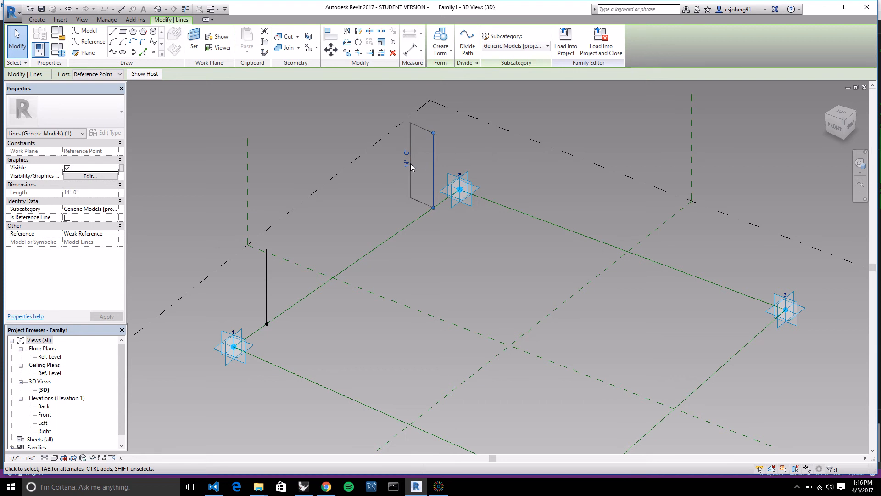
click(266, 274)
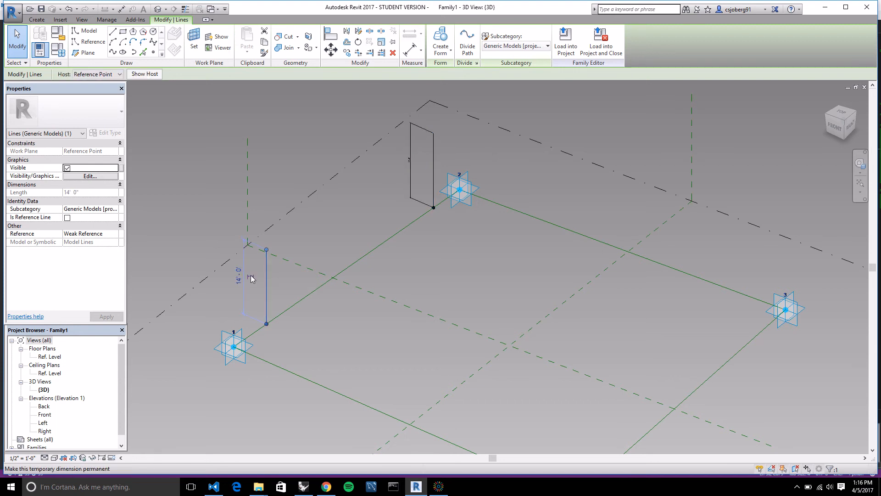
click(329, 334)
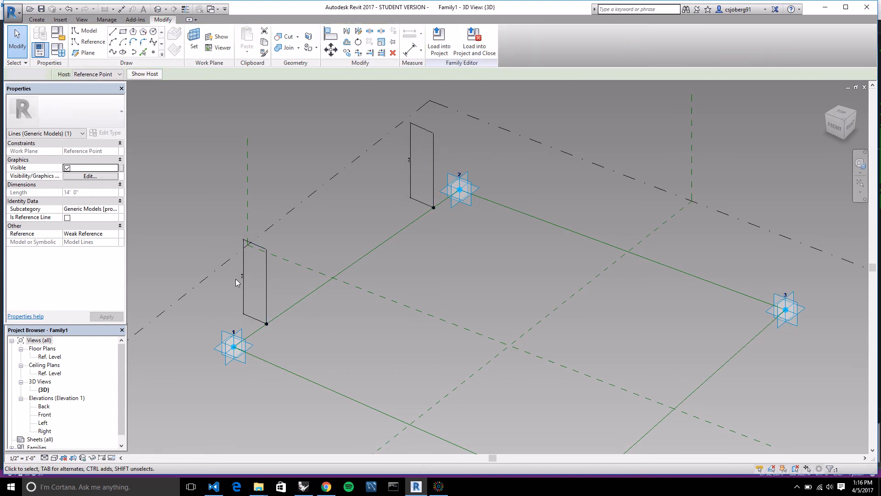
Inspect the permanent length dimension of the vertical line near adaptive point 1 and its label setting.
scroll(247, 282, up, 2)
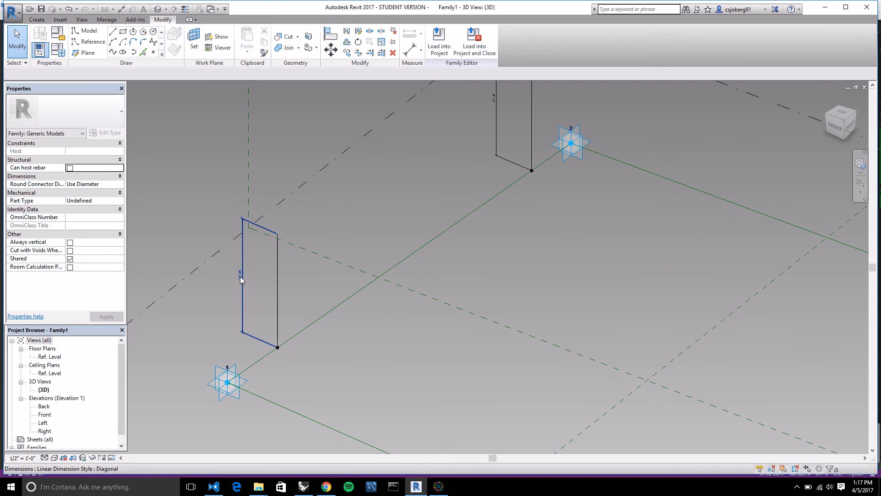
click(241, 279)
click(229, 288)
scroll(234, 281, up, 2)
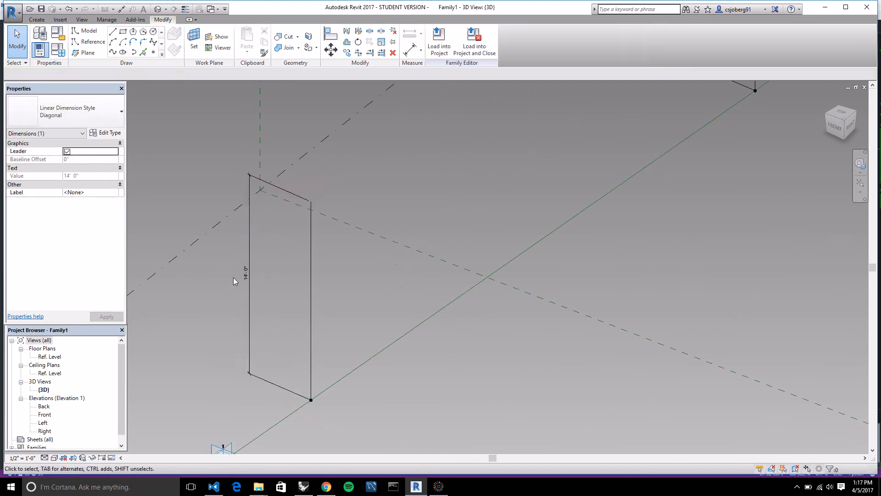
click(244, 277)
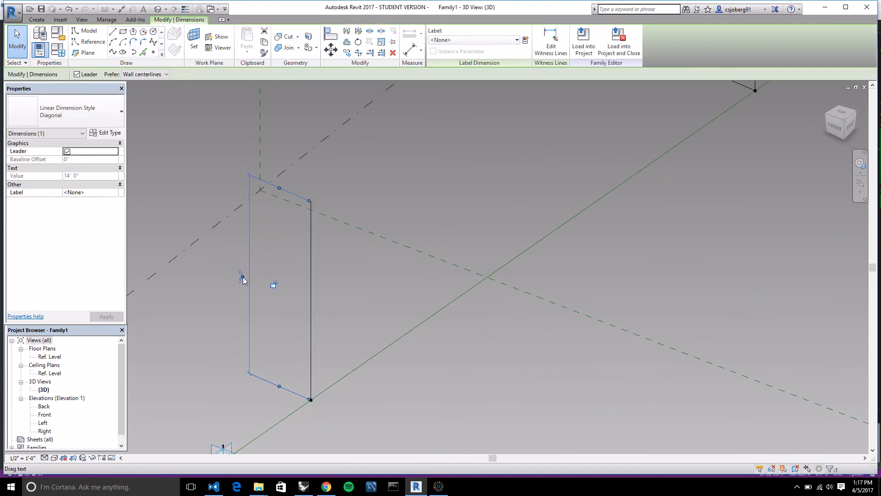
click(231, 283)
scroll(263, 299, down, 2)
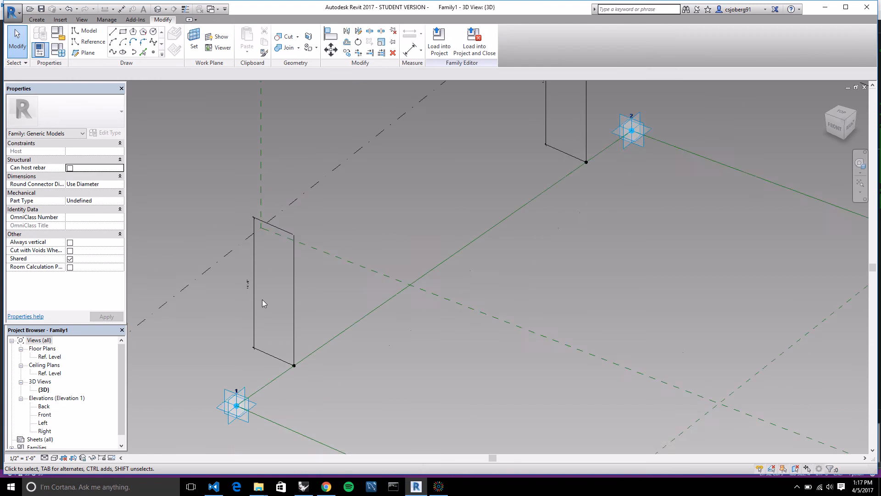
scroll(263, 300, down, 2)
scroll(381, 280, down, 1)
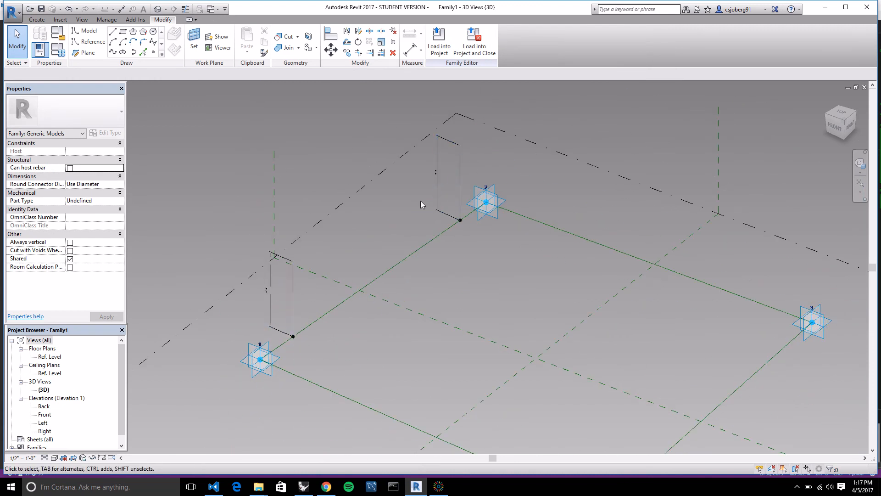
Convert both vertical model lines into reference lines.
click(294, 310)
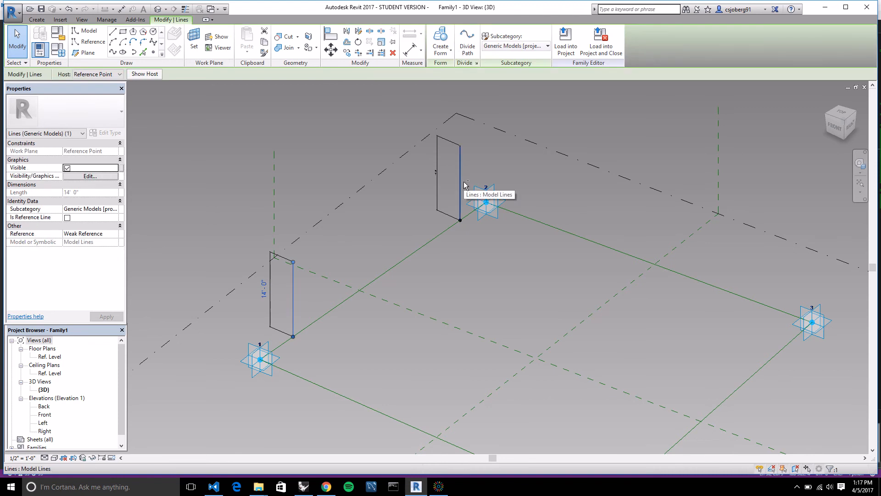
ctrl+click(464, 185)
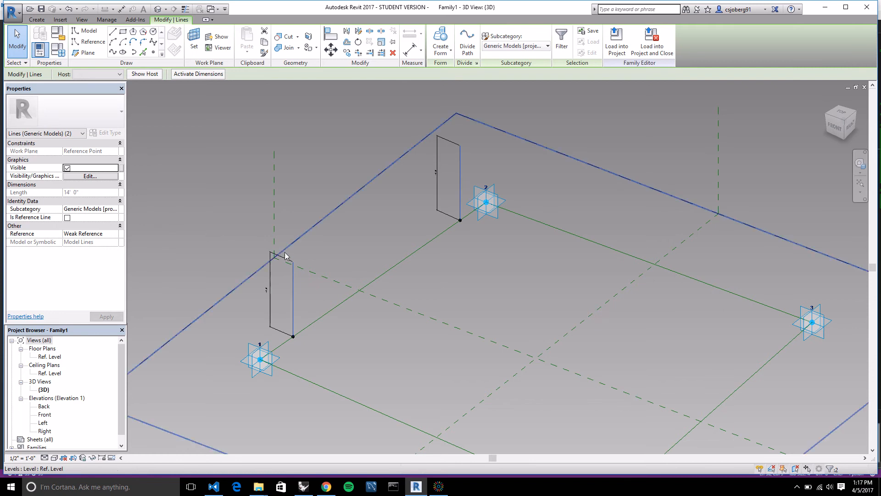
click(68, 217)
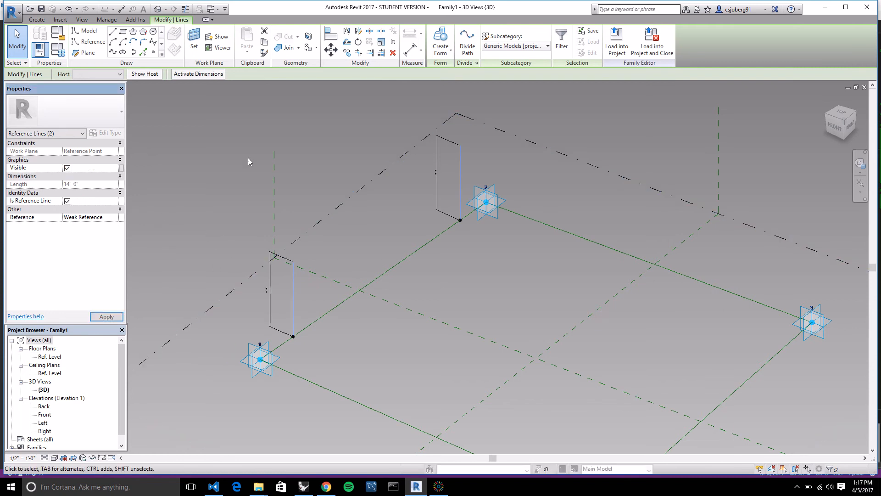
click(390, 354)
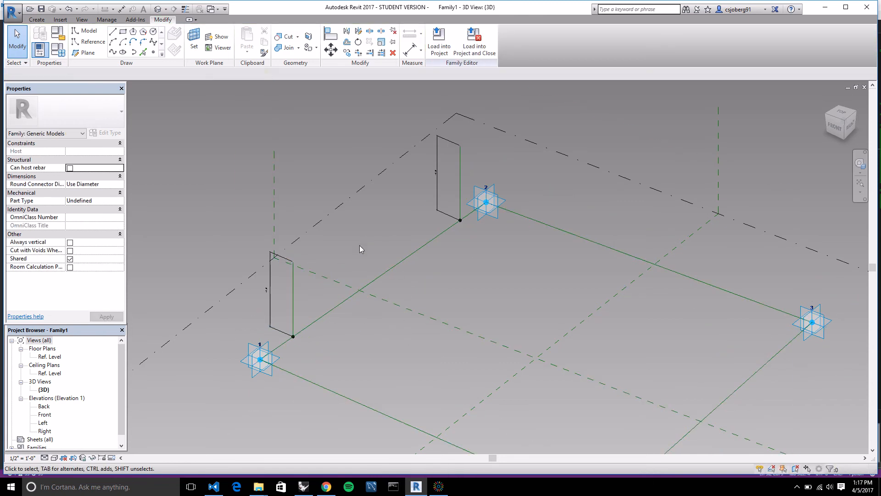
Create a form from the two vertical reference lines, choosing the flat surface spanning between them.
click(295, 299)
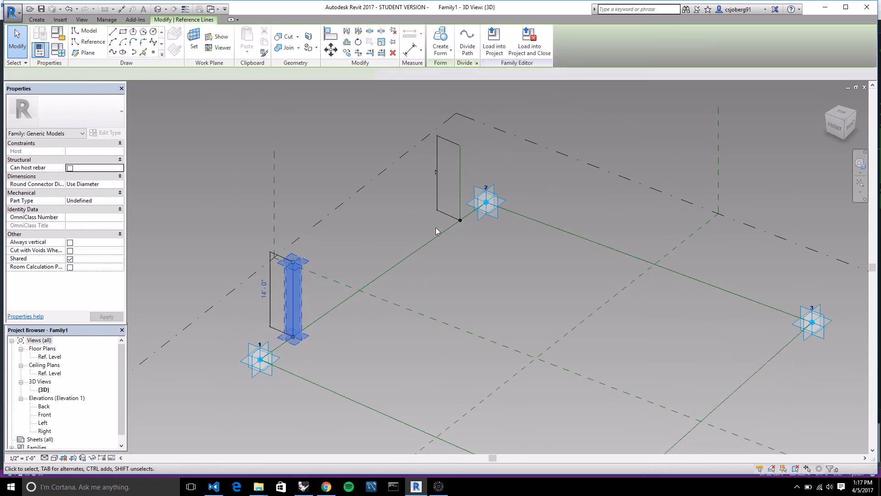
ctrl+click(461, 197)
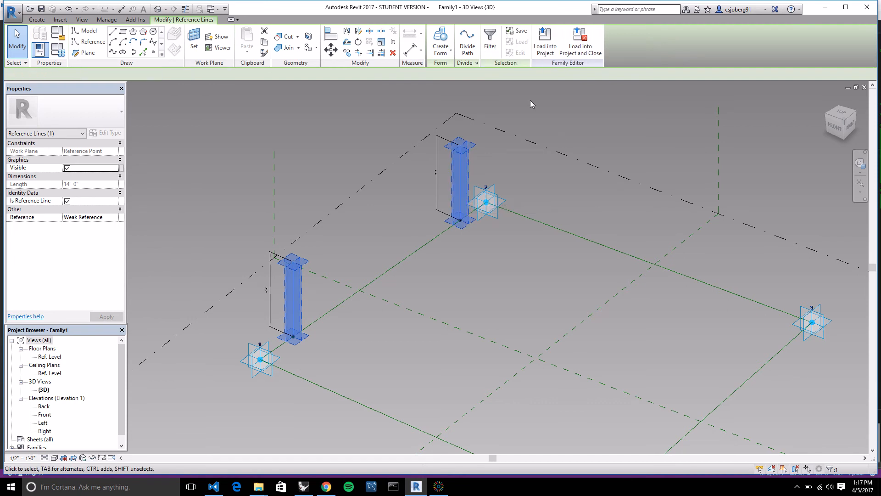
click(445, 39)
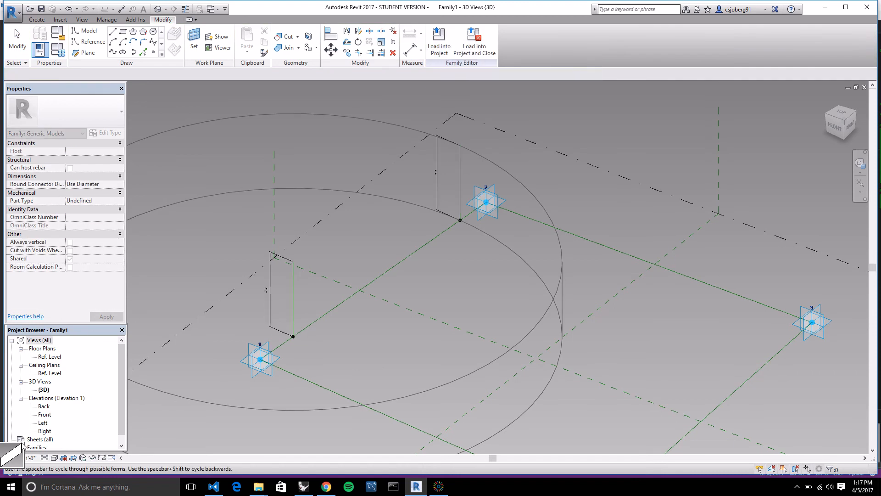
click(13, 458)
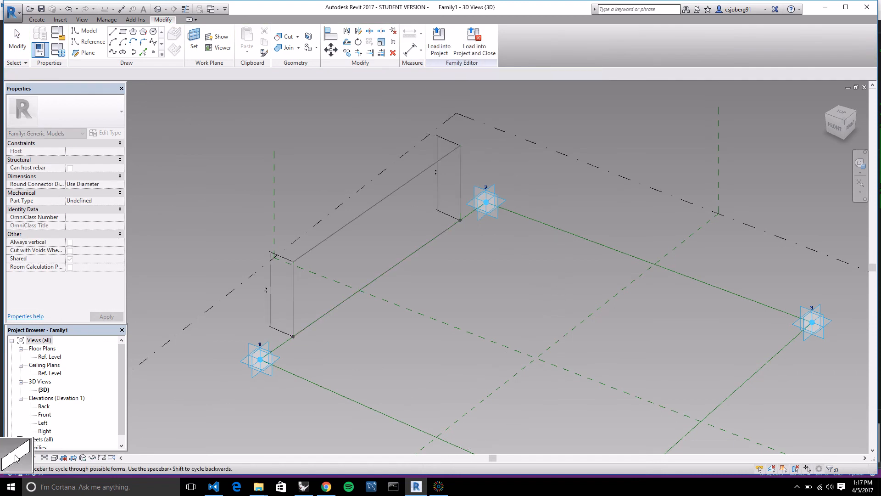
key(space)
key(space)
key(space)
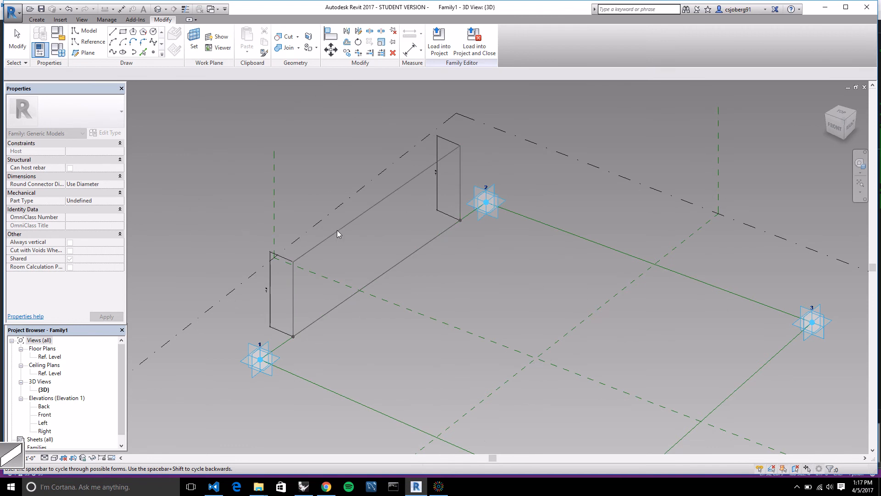
click(464, 145)
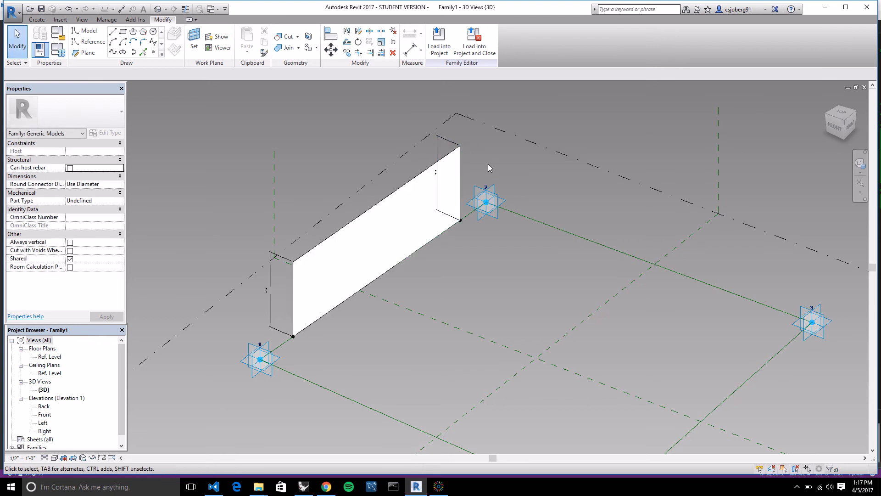
scroll(335, 322, up, 3)
scroll(266, 305, up, 6)
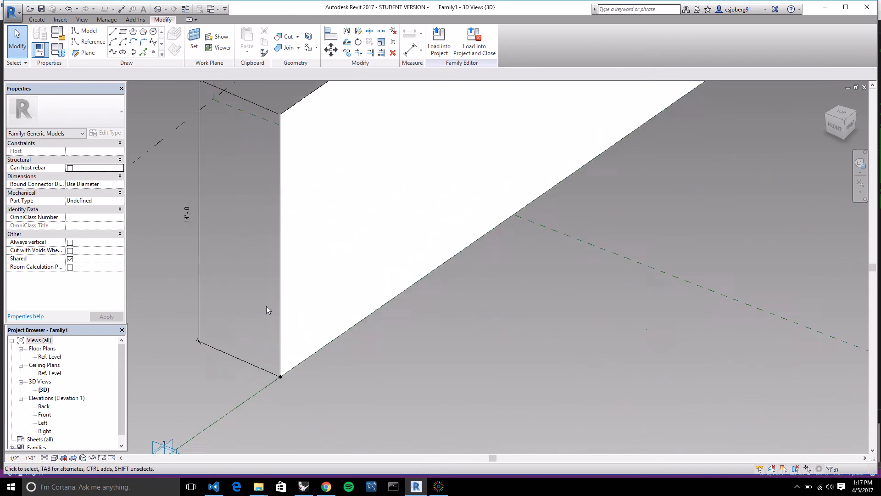
scroll(318, 393, down, 6)
scroll(416, 202, down, 5)
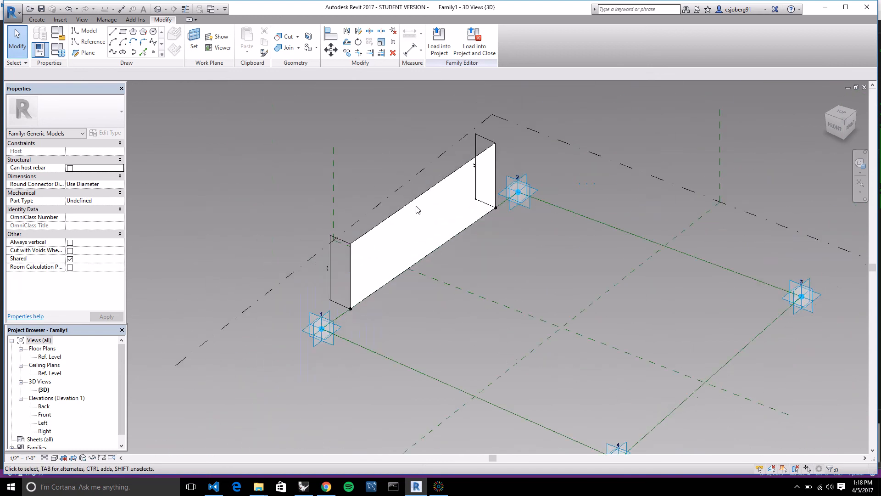
scroll(488, 240, up, 1)
scroll(488, 238, up, 1)
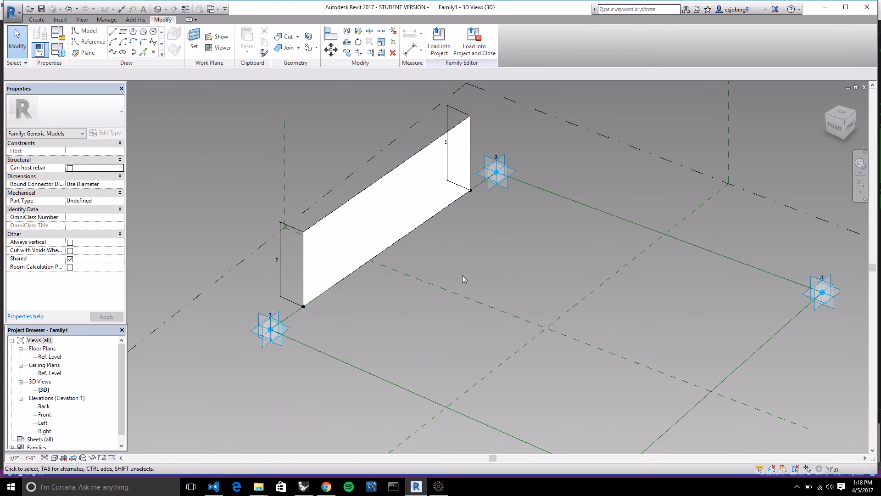
Add an instance family parameter named Angle, with parameter type Angle, to the family types.
scroll(320, 307, down, 1)
scroll(320, 306, down, 1)
scroll(448, 265, up, 1)
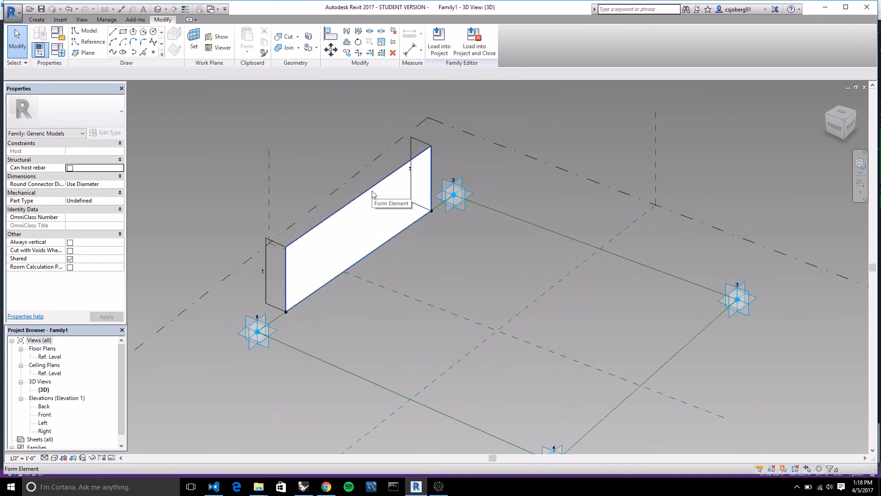
scroll(434, 223, down, 1)
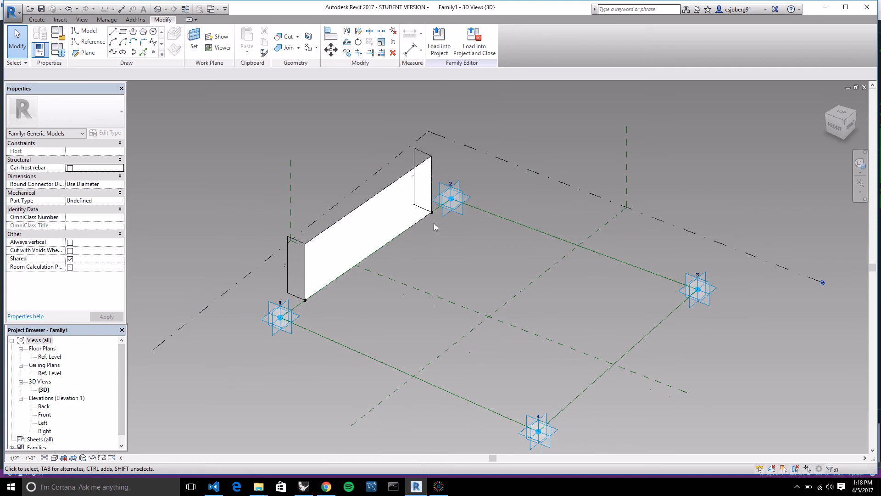
click(58, 49)
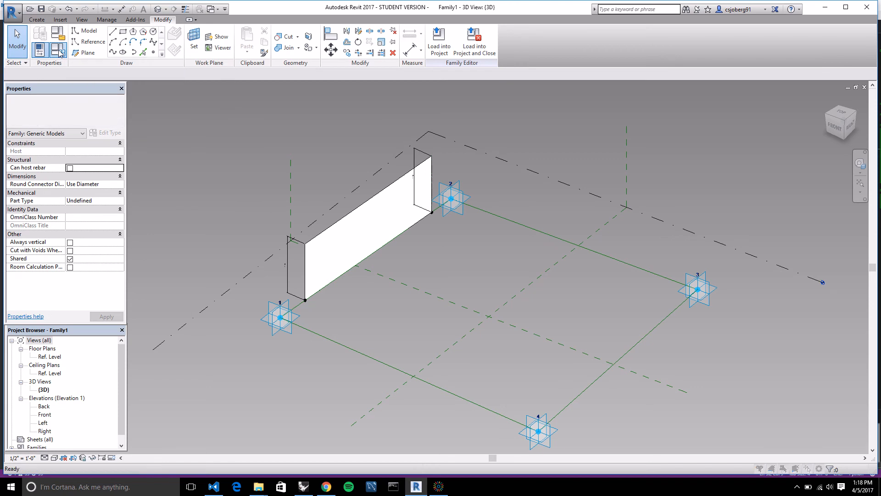
drag(404, 122, 387, 143)
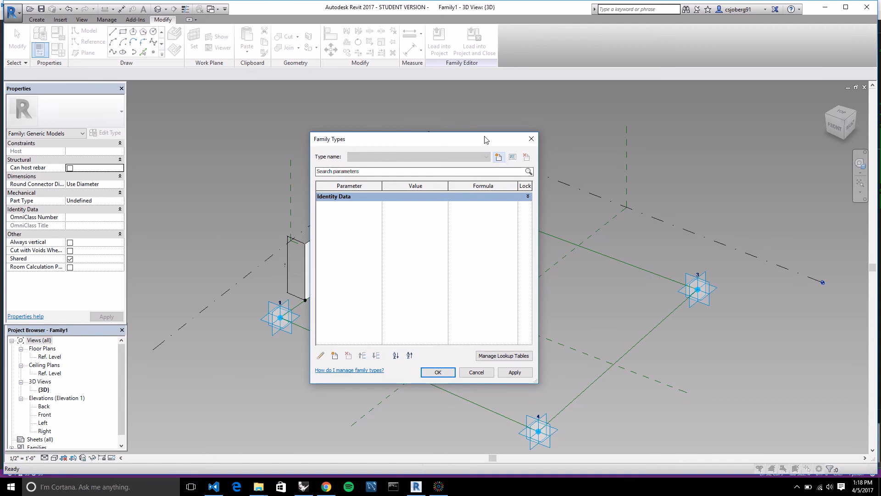
drag(486, 139, 482, 139)
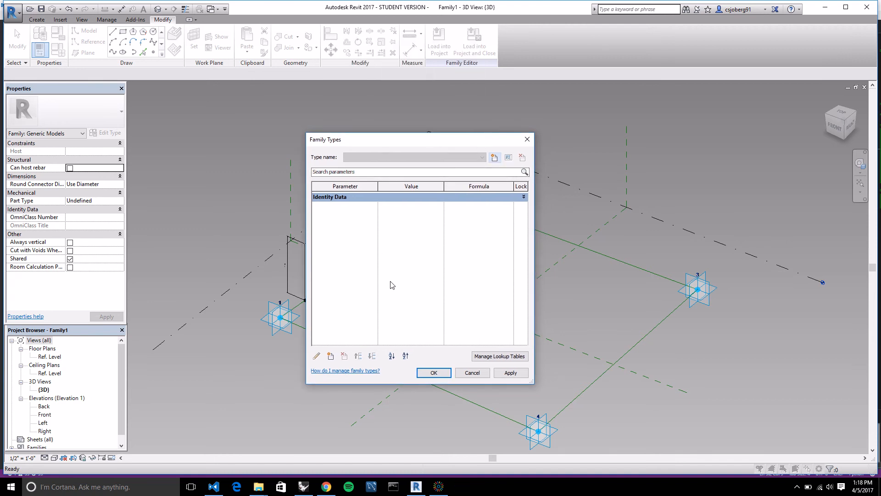
click(331, 357)
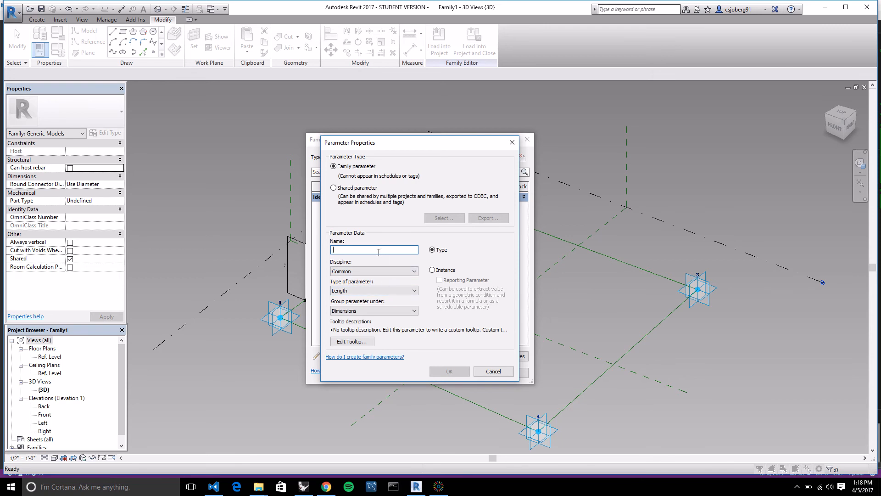
text(Angle)
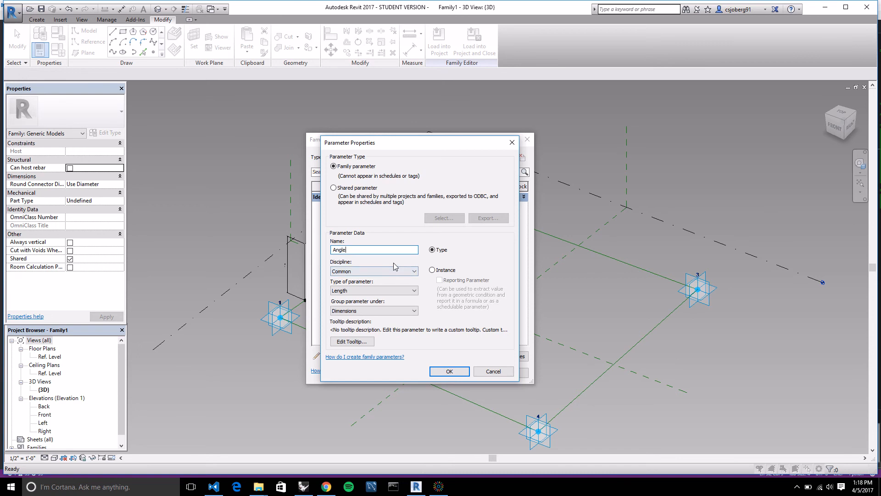
click(385, 291)
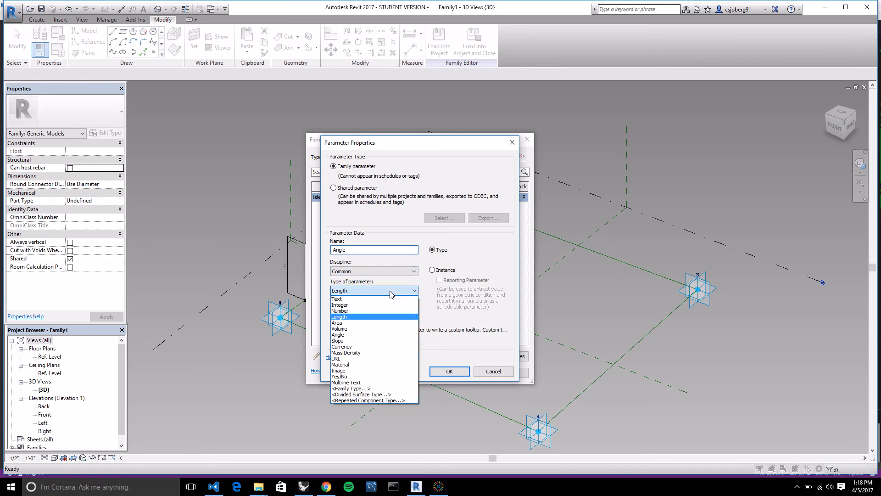
click(378, 337)
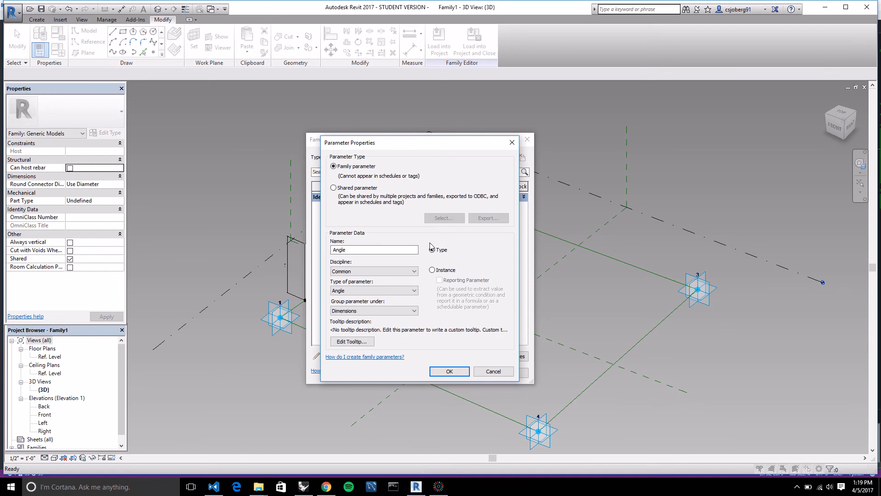
click(433, 271)
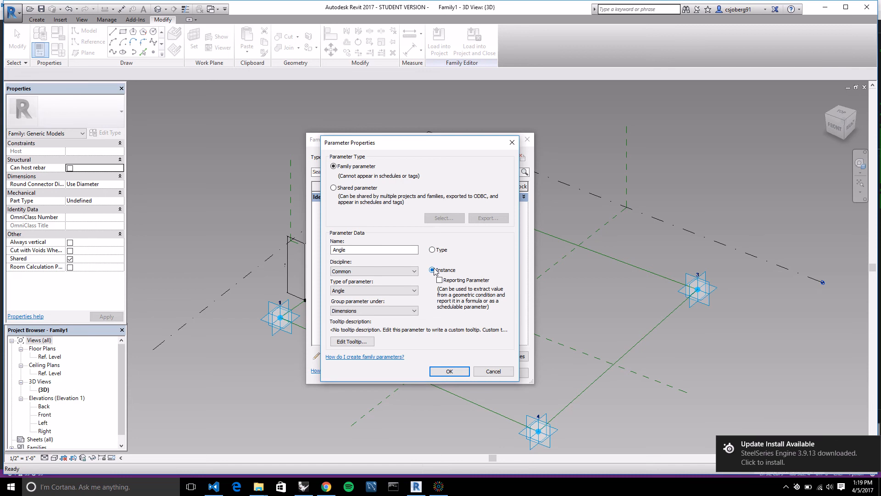
click(449, 371)
Set the Angle parameter's value to 45°.
click(394, 205)
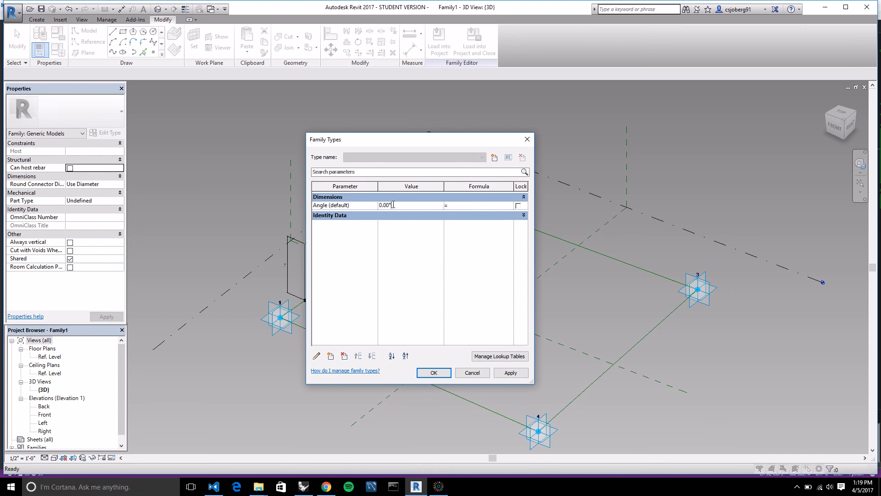
drag(394, 205, 364, 206)
text(45)
key(Return)
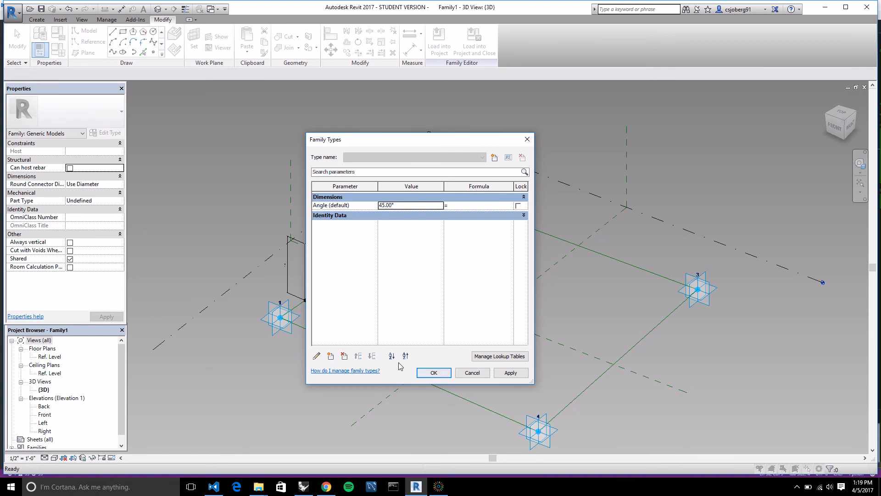
Add a type length parameter named Depth, set its value to 20' 0", and apply the family types.
click(330, 357)
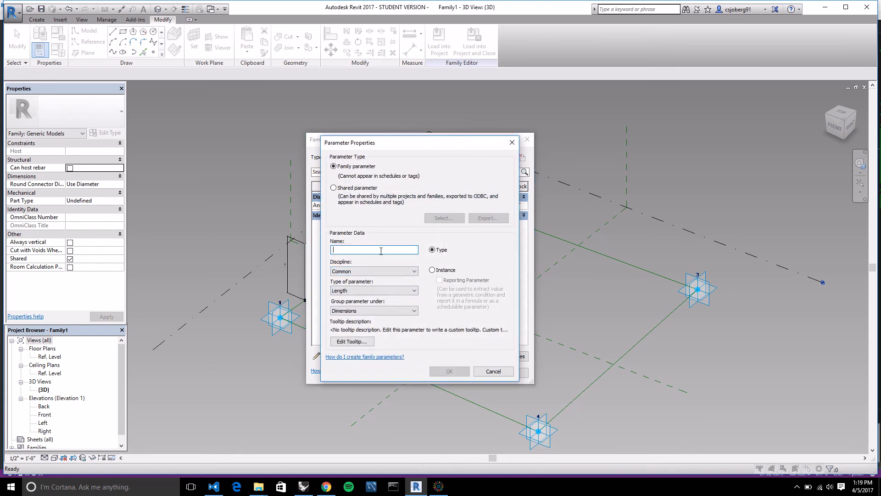
text(Depth)
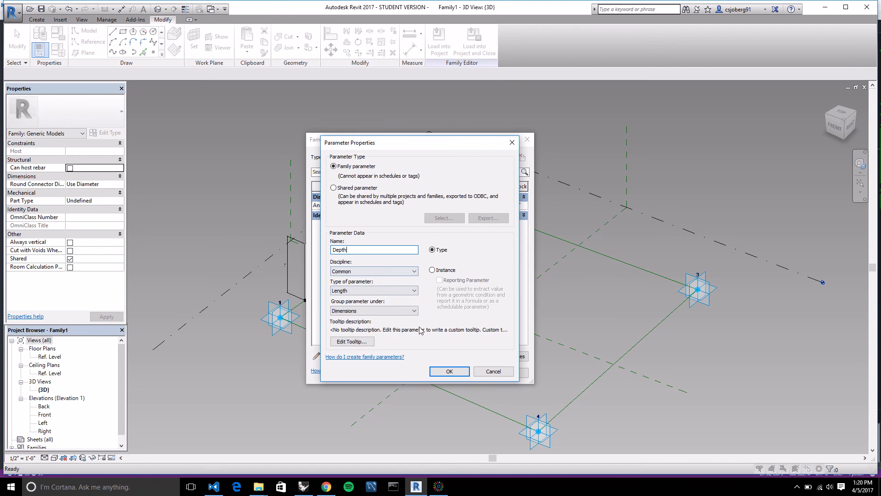
click(456, 370)
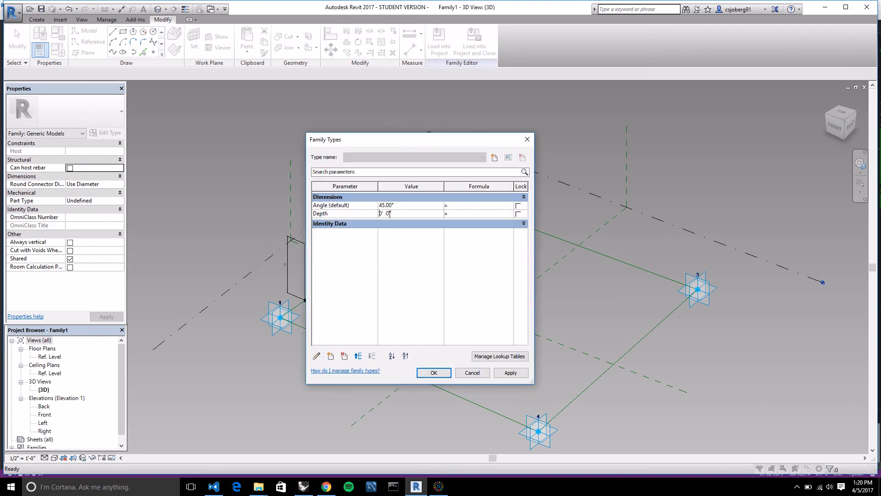
click(381, 215)
text(20)
click(511, 374)
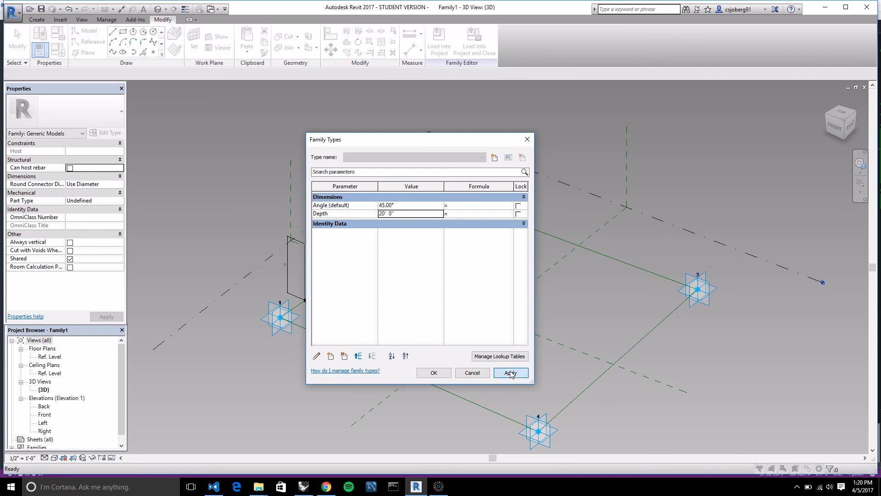
click(444, 373)
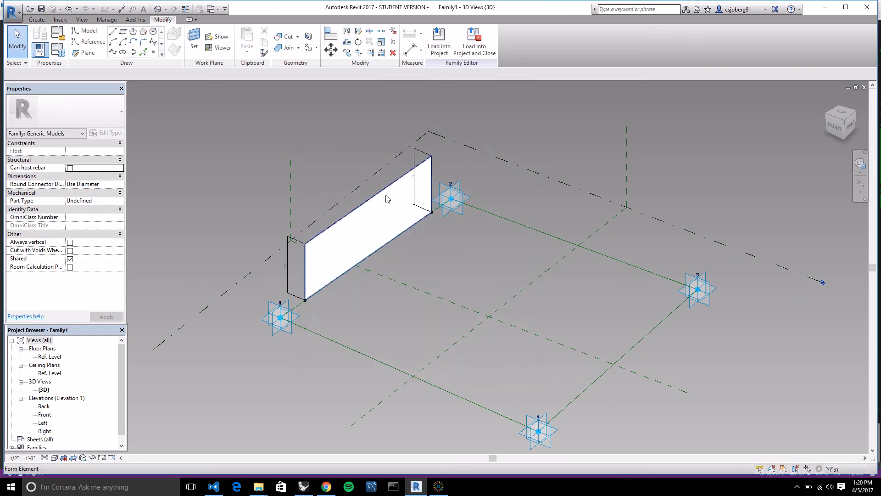
Label the length dimensions of both vertical reference lines with the Depth parameter.
scroll(374, 195, up, 2)
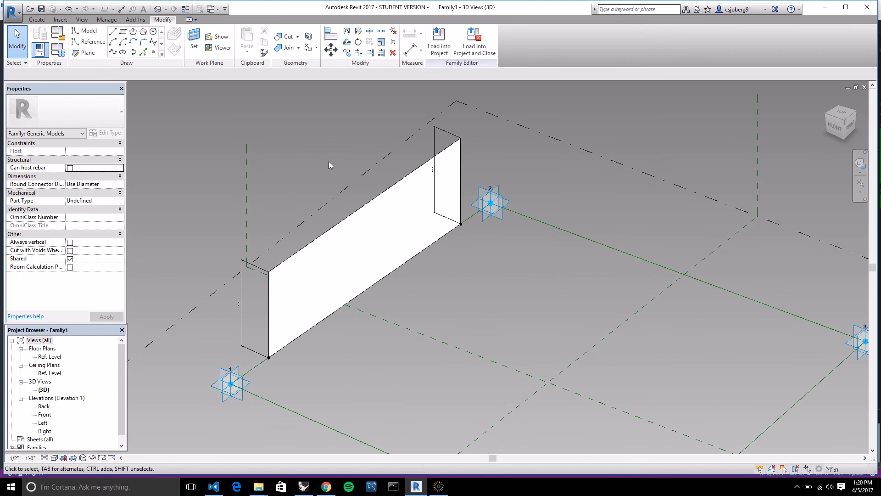
scroll(329, 161, down, 1)
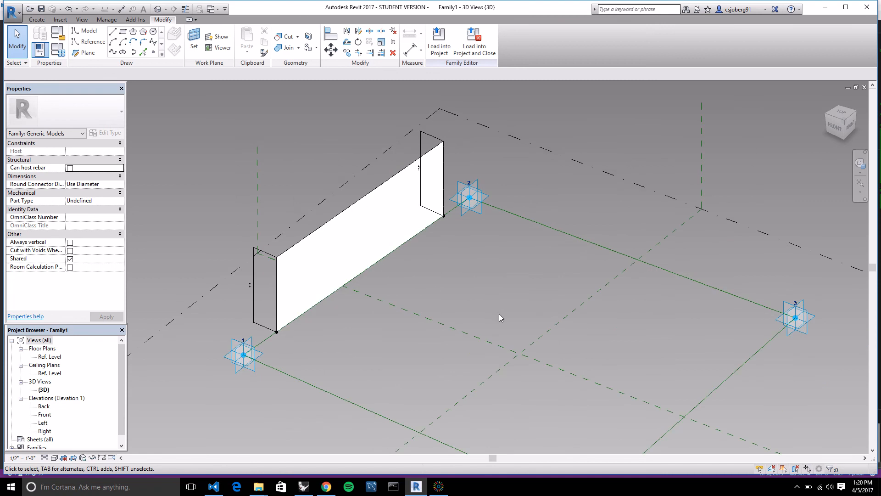
scroll(499, 313, up, 2)
scroll(467, 269, down, 1)
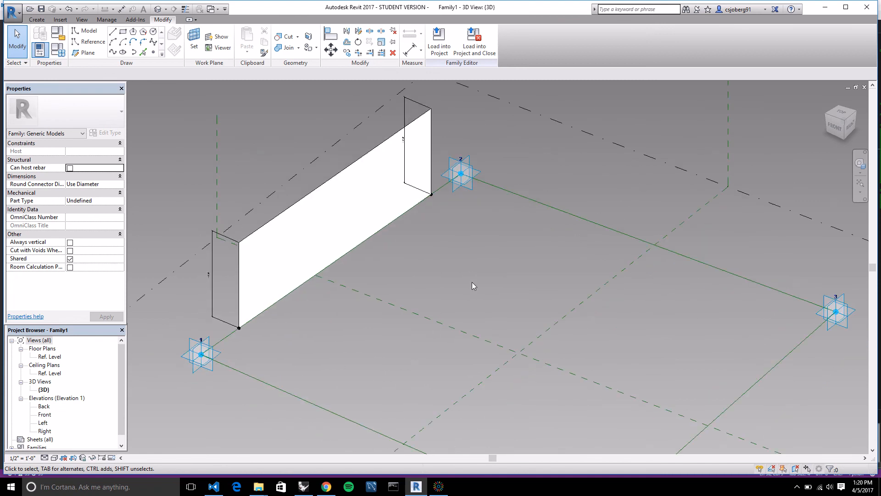
scroll(471, 252, down, 1)
scroll(352, 323, down, 1)
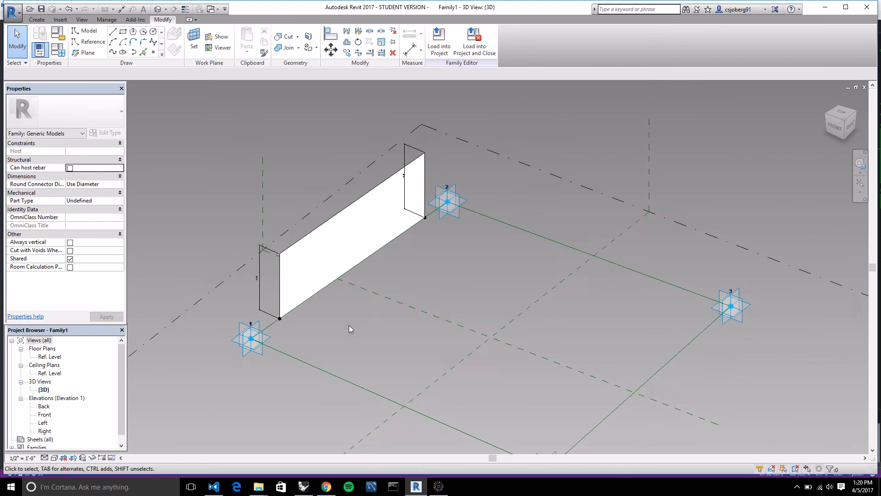
scroll(322, 126, up, 2)
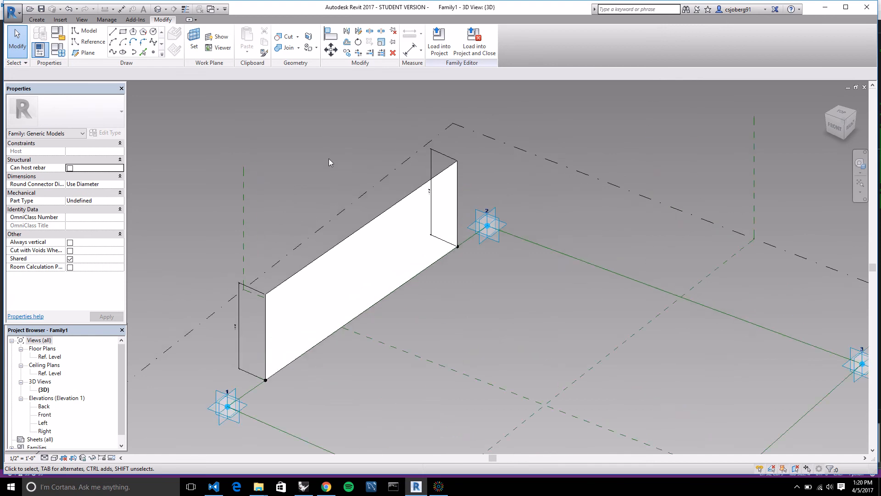
click(240, 340)
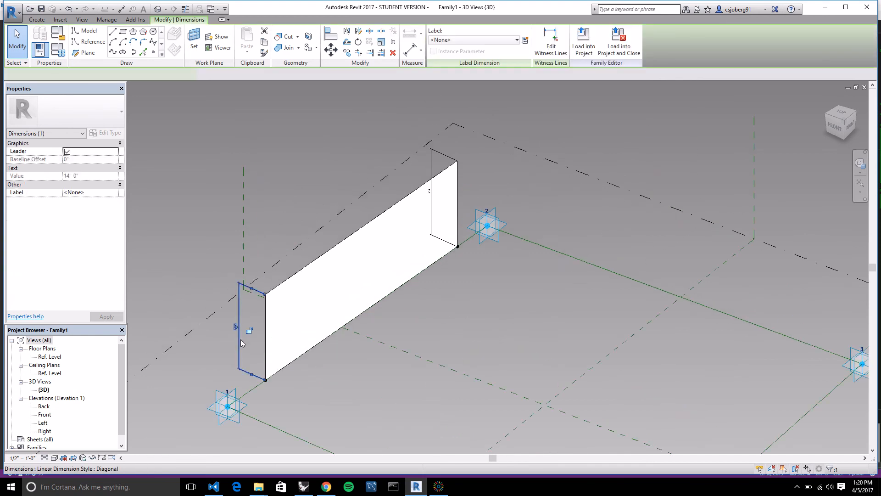
ctrl+click(434, 165)
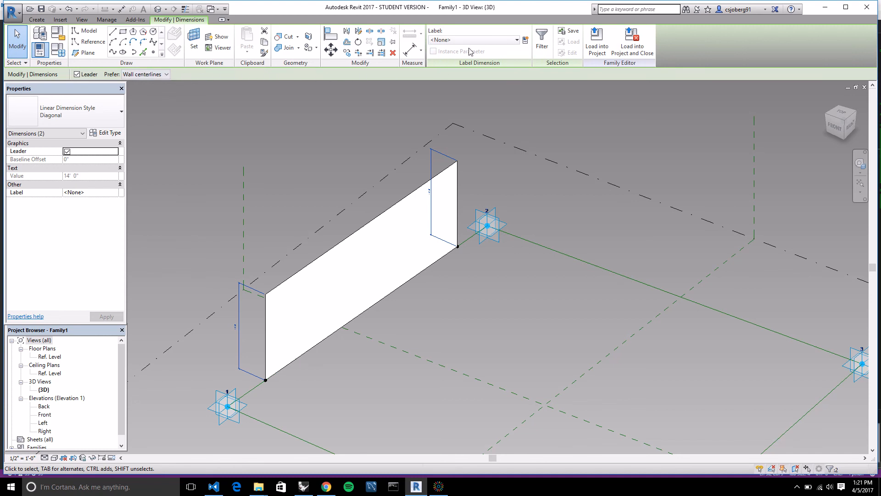
click(518, 41)
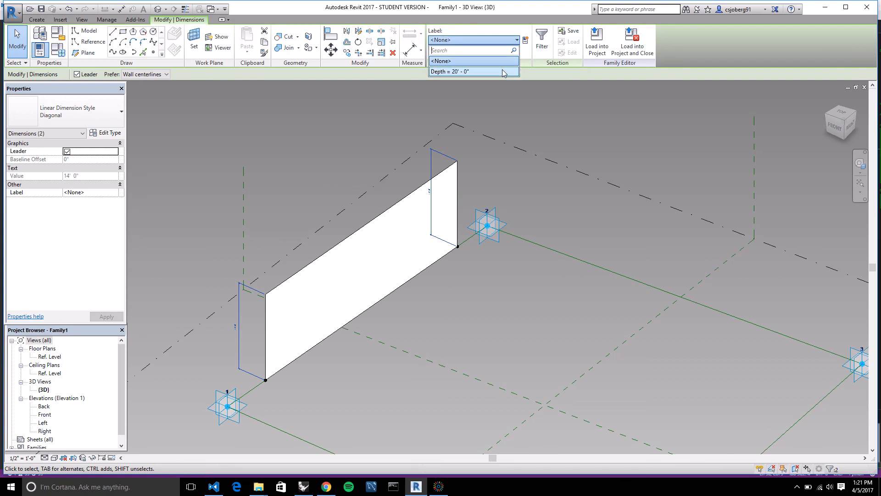
click(469, 72)
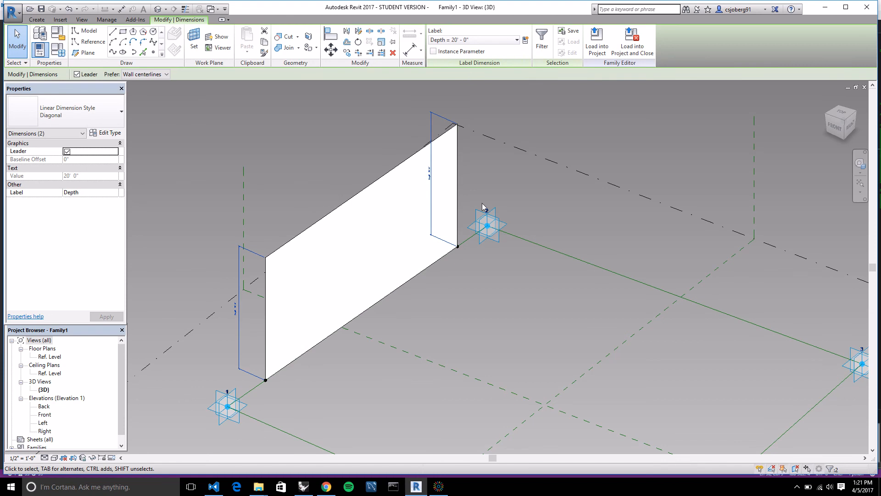
click(500, 184)
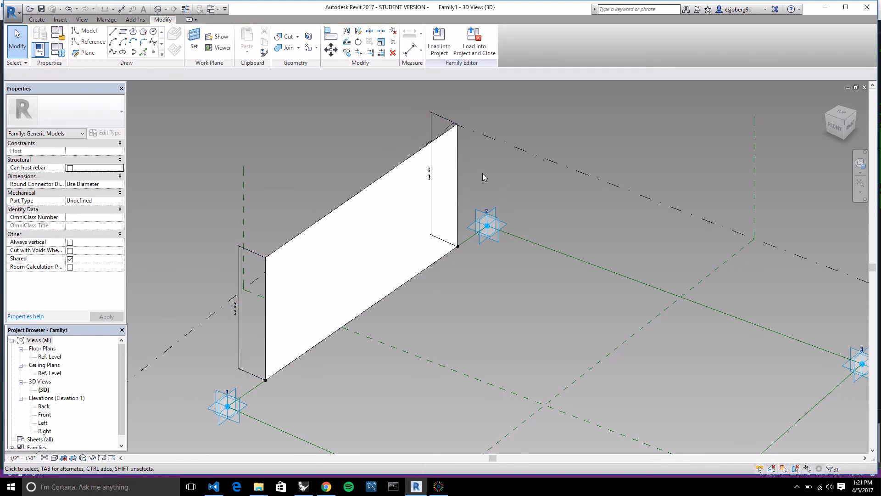
Associate the rotation angle of both hosted reference points between adaptive points 1 and 2 with the Angle parameter, accepting the warnings.
scroll(483, 174, down, 3)
scroll(492, 239, up, 2)
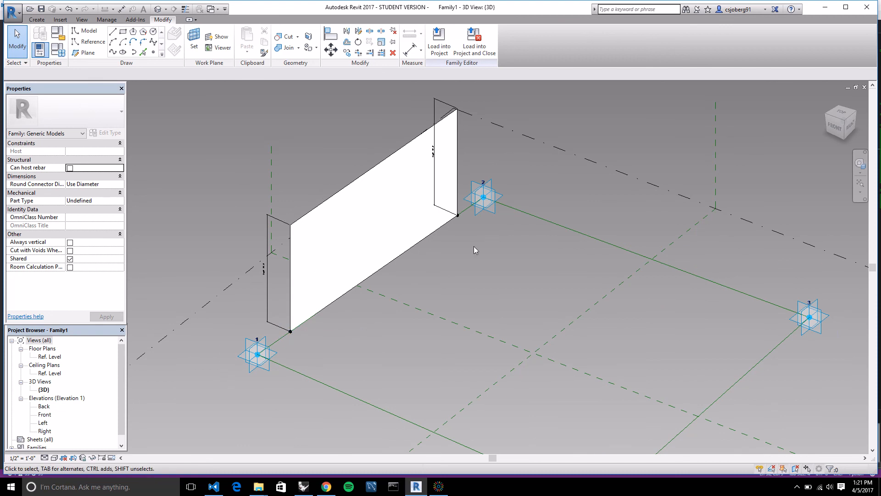
key(Tab)
scroll(312, 335, down, 1)
scroll(310, 337, up, 1)
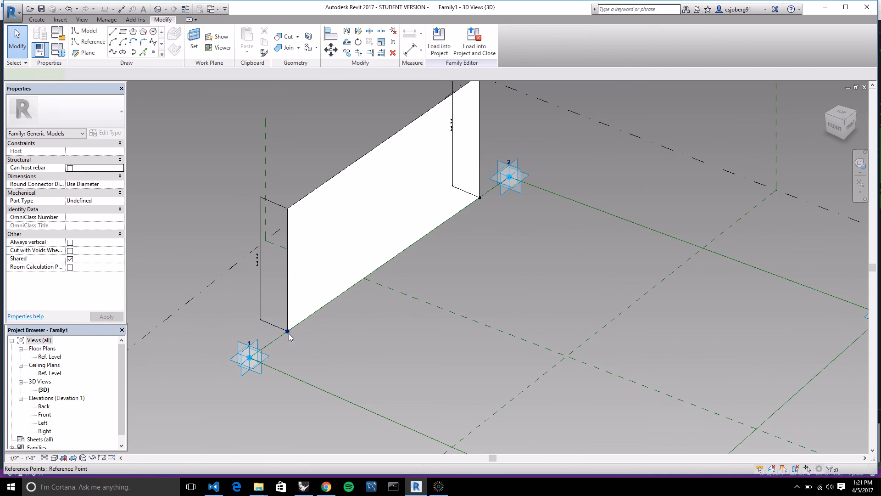
click(288, 332)
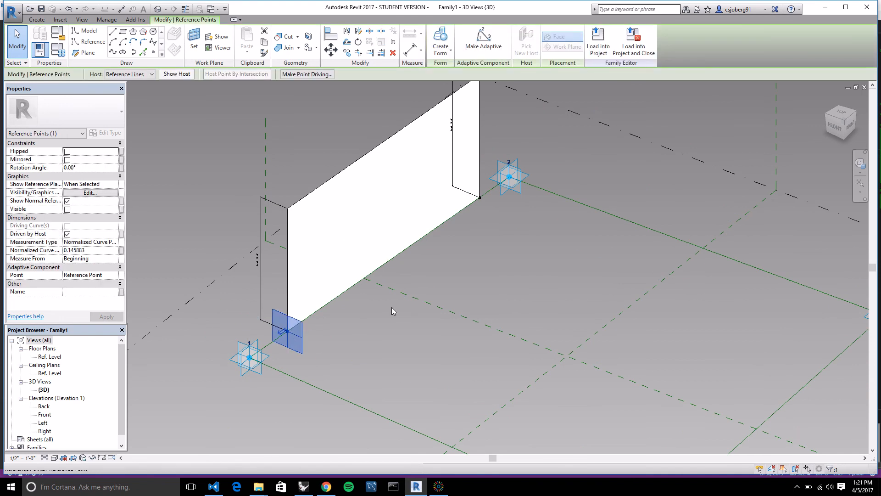
ctrl+click(481, 198)
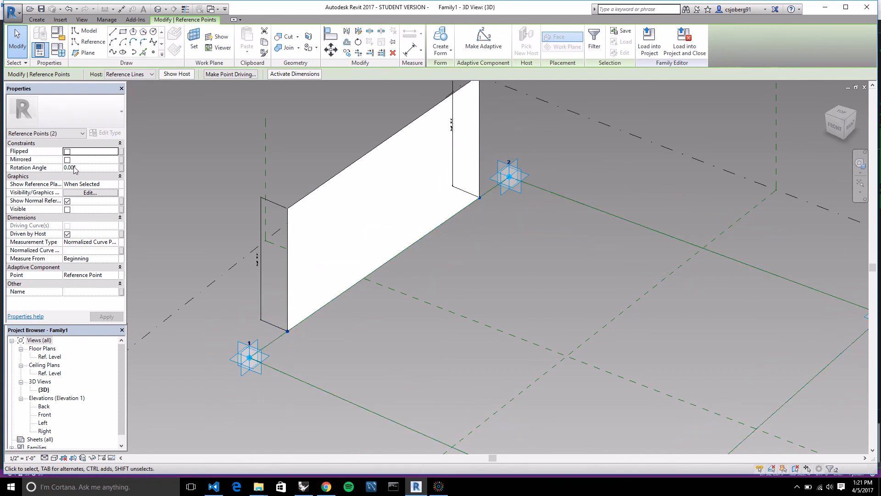
click(122, 168)
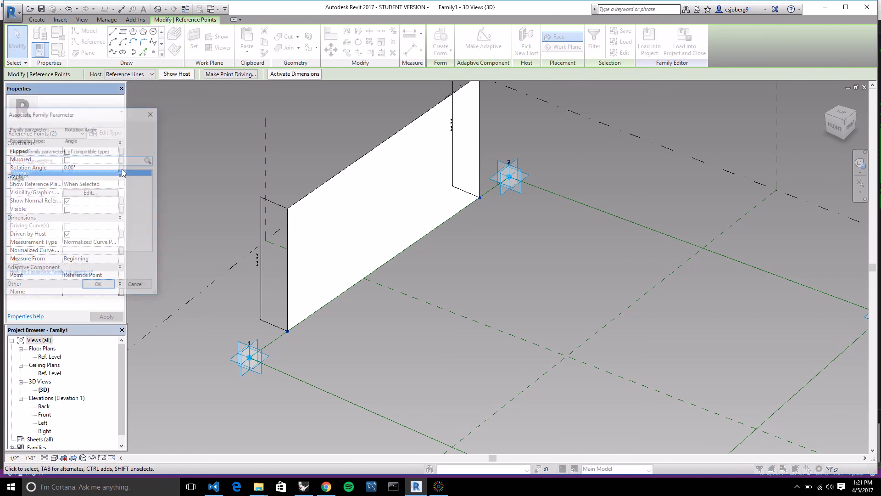
click(17, 179)
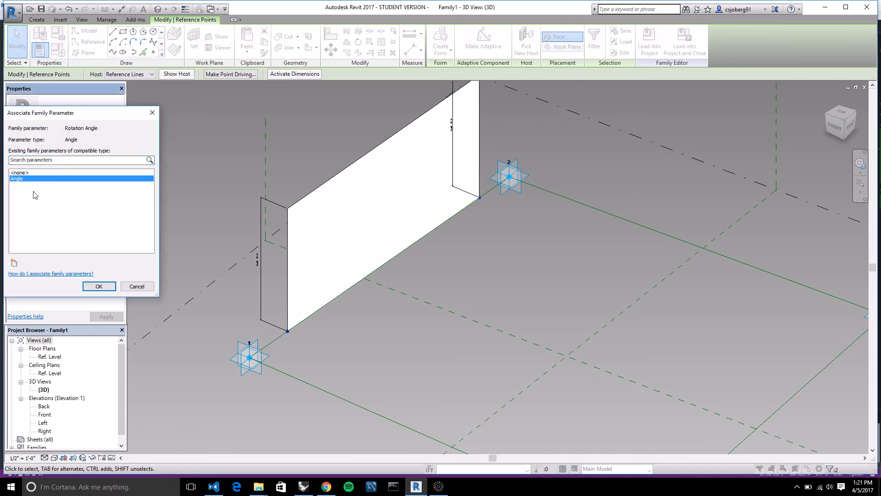
click(100, 287)
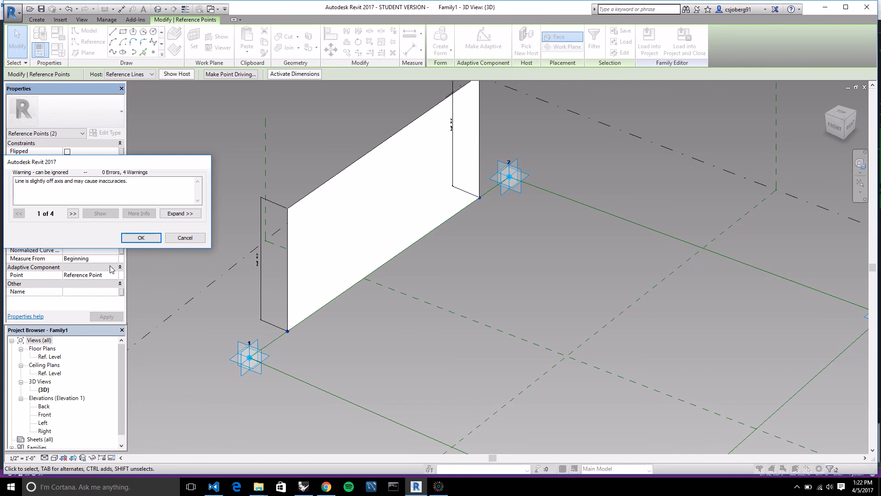
click(141, 238)
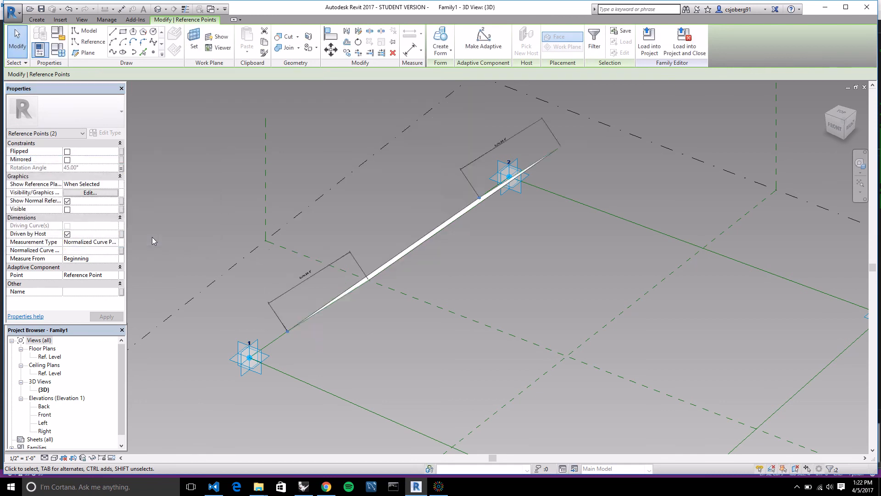
shift+middle_drag(397, 325, 368, 321)
scroll(307, 323, up, 2)
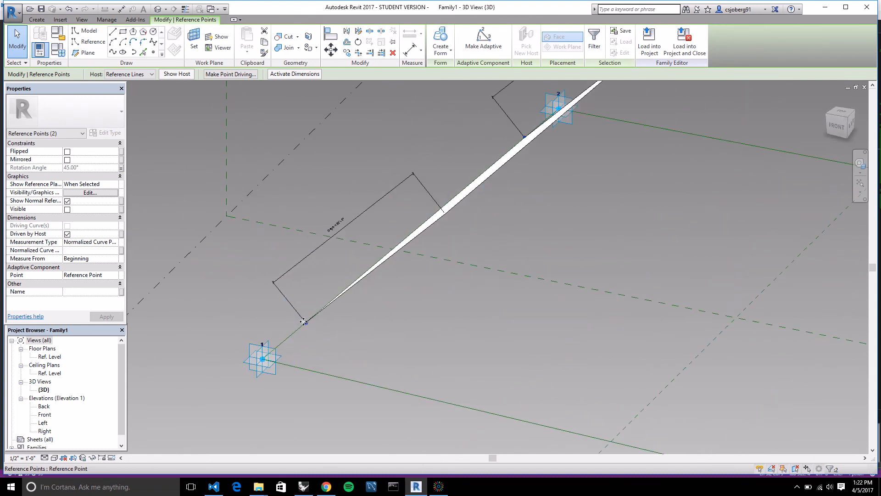
Examine the tilted surface and its hosted reference point near adaptive point 1 from several angles.
click(316, 339)
click(305, 324)
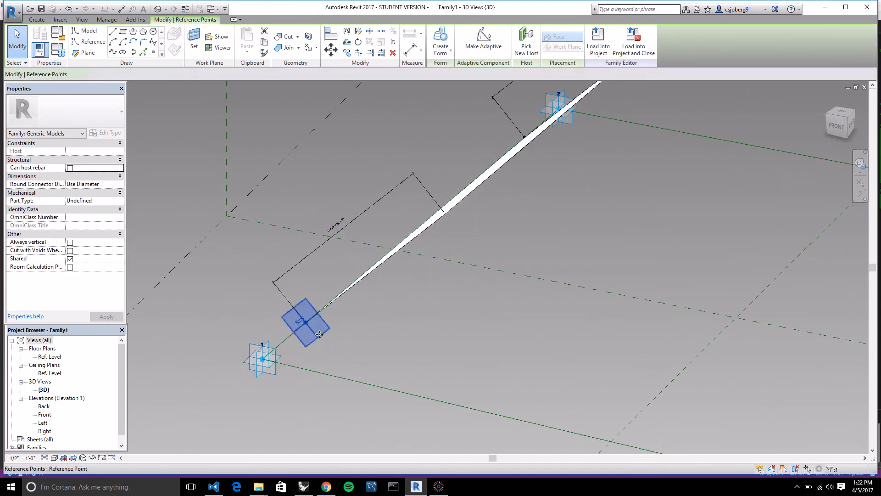
shift+middle_drag(320, 334, 294, 323)
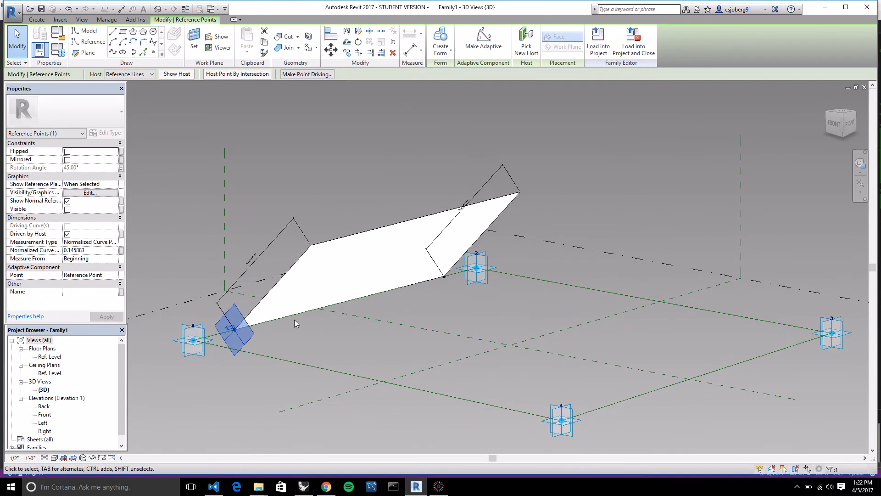
scroll(294, 320, up, 2)
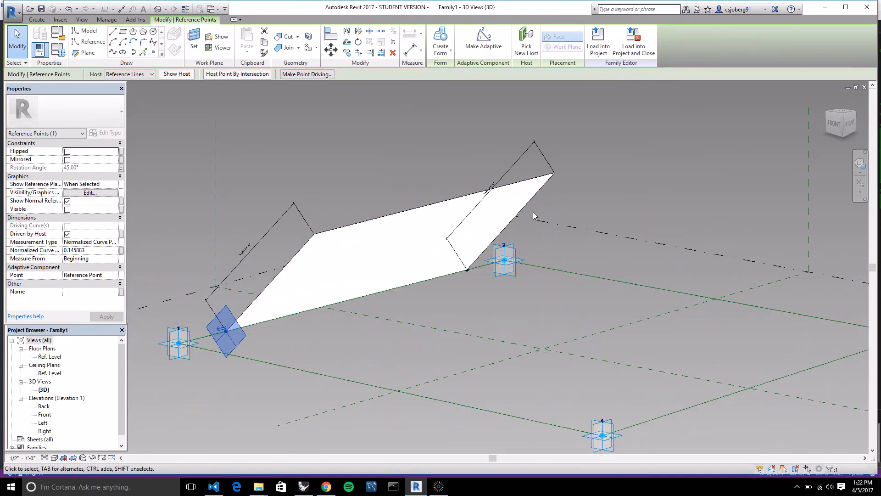
shift+middle_drag(545, 237, 573, 393)
scroll(396, 242, down, 3)
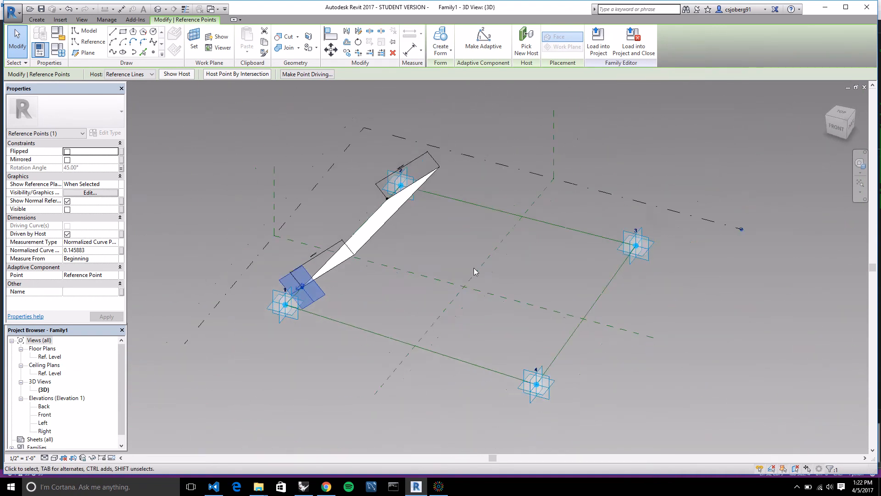
shift+middle_drag(626, 301, 669, 307)
click(676, 305)
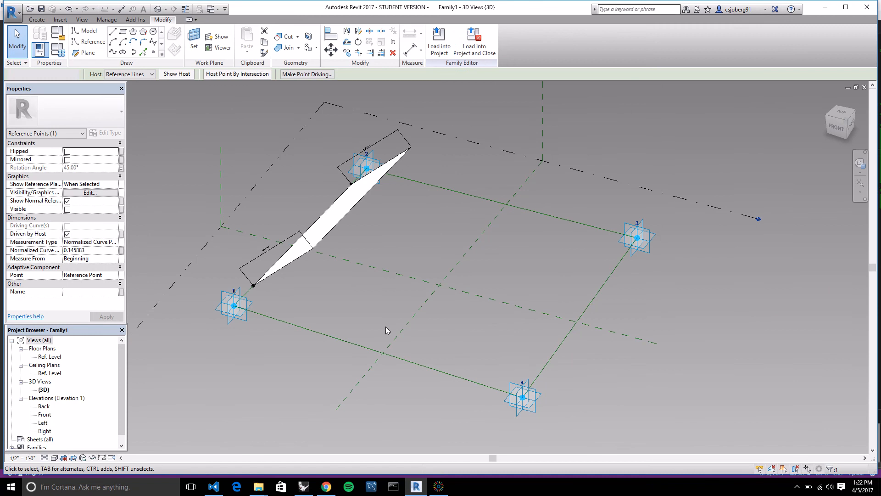
Set the normalized curve parameter of the hosted reference point near adaptive point 2 to 1.
scroll(457, 247, up, 2)
shift+middle_drag(456, 247, 419, 311)
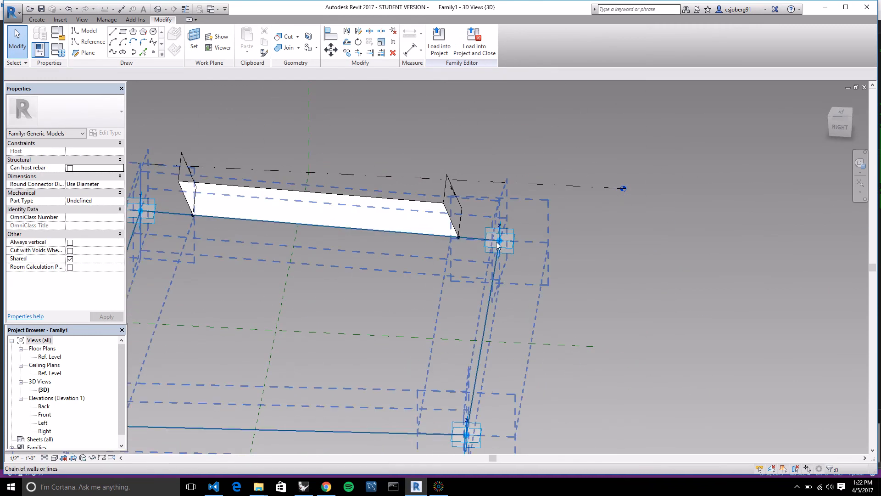
scroll(448, 263, up, 2)
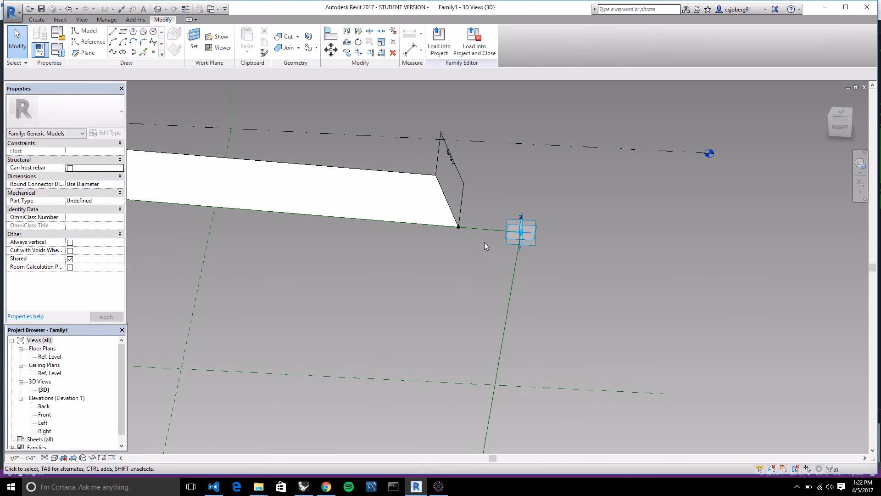
click(459, 228)
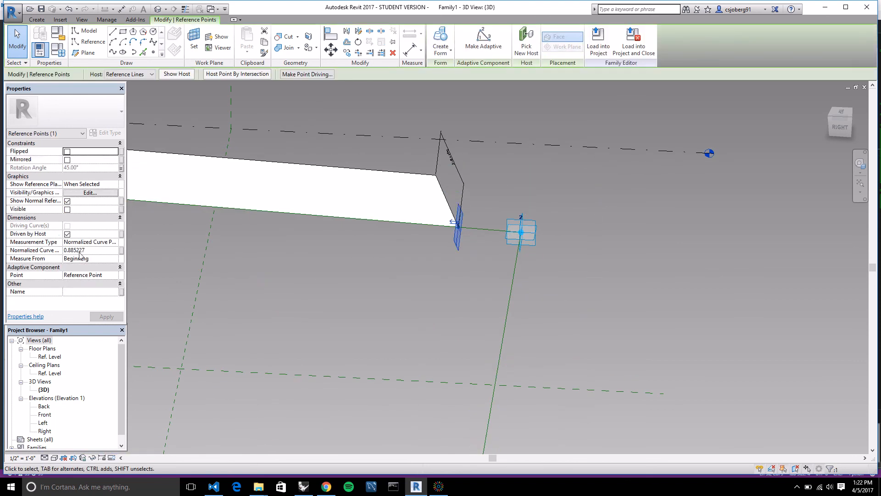
click(122, 250)
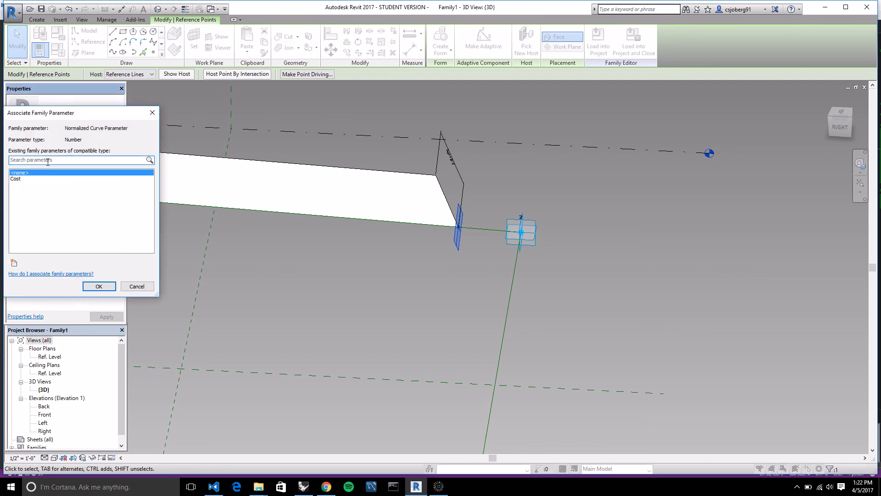
click(153, 112)
click(90, 251)
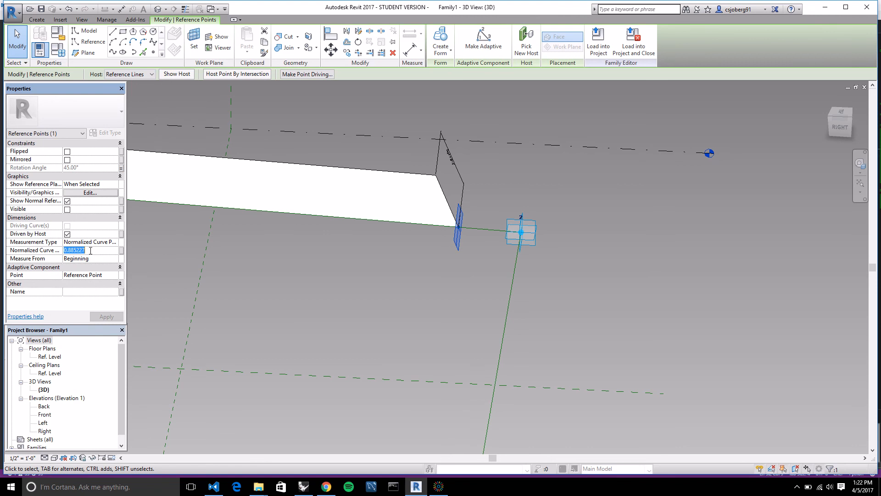
text(1)
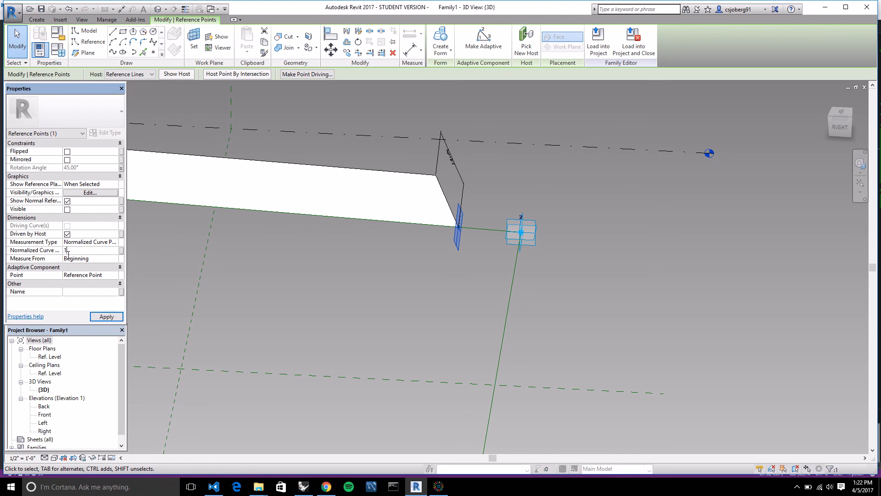
click(113, 317)
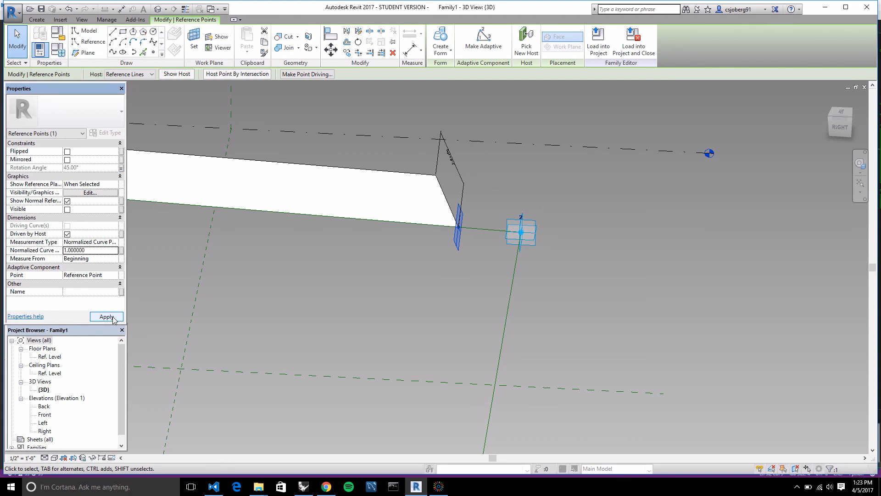
click(359, 324)
Set the normalized curve parameter of the hosted reference point near adaptive point 1 to 0.
scroll(665, 305, down, 2)
scroll(494, 303, up, 1)
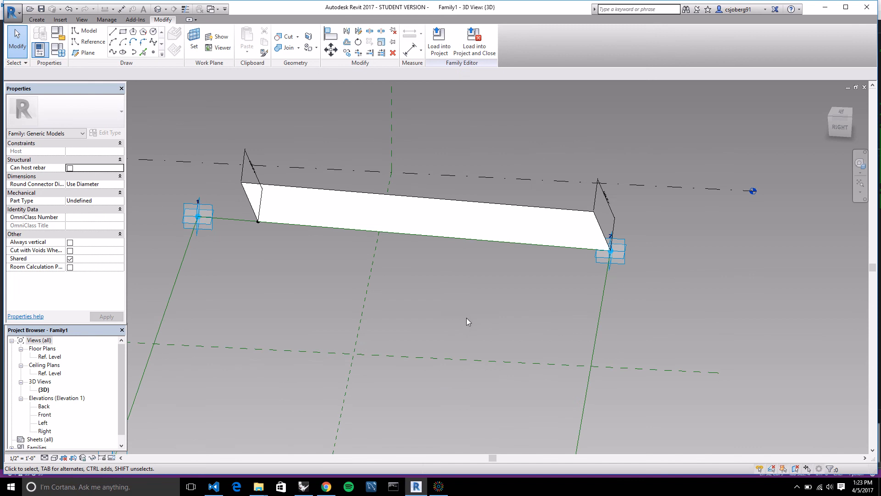
shift+middle_drag(454, 335, 535, 270)
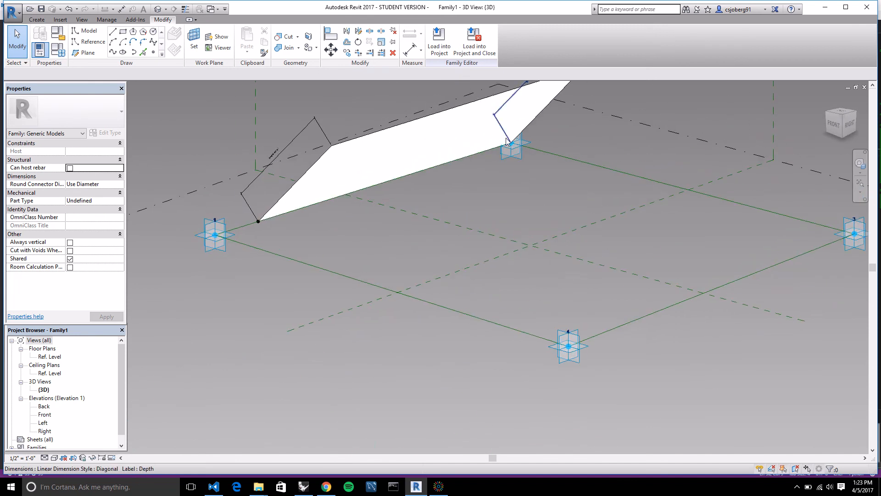
scroll(213, 211, up, 2)
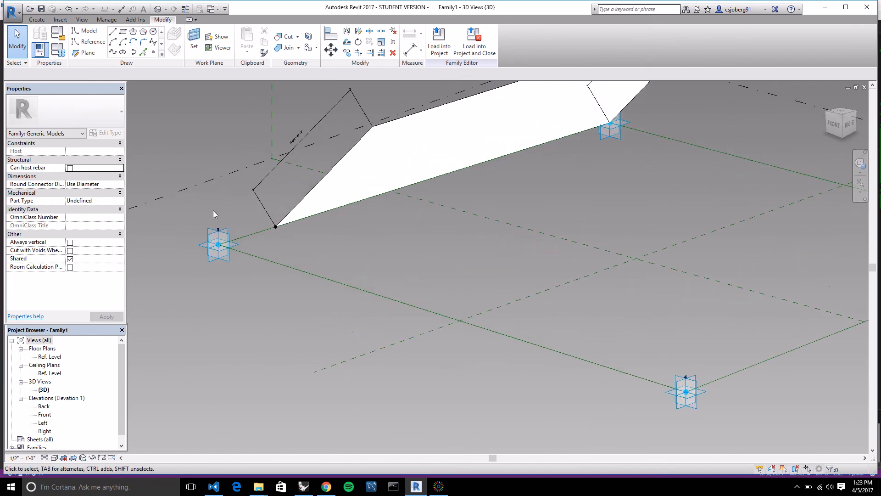
click(276, 227)
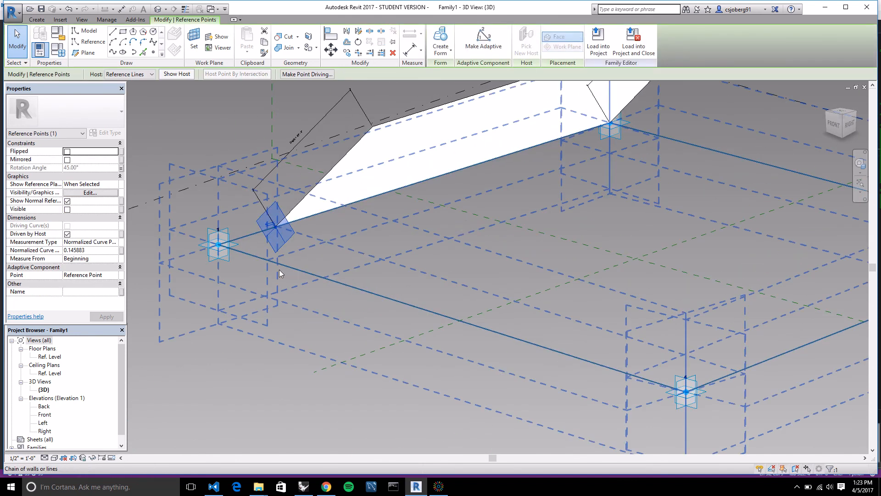
click(90, 250)
text(0)
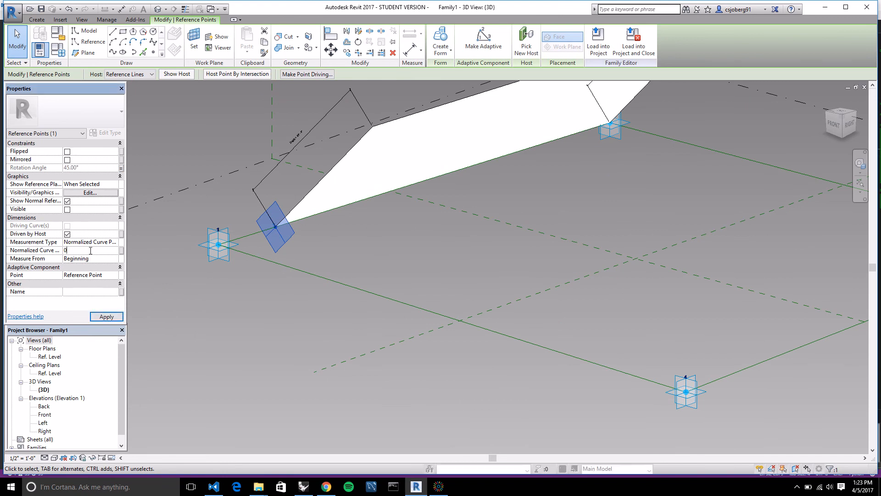
click(106, 316)
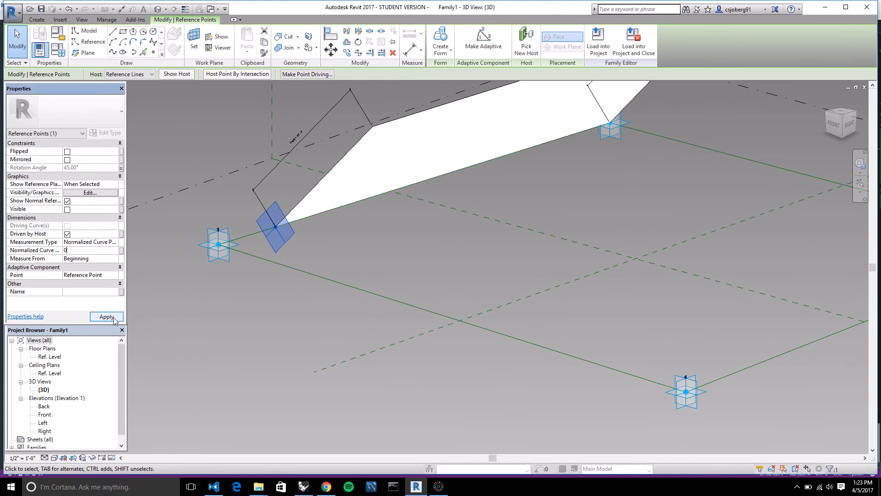
click(255, 310)
Set the family's Depth parameter to 40' 0" and its Angle parameter to 60°, and apply the values.
scroll(256, 311, down, 5)
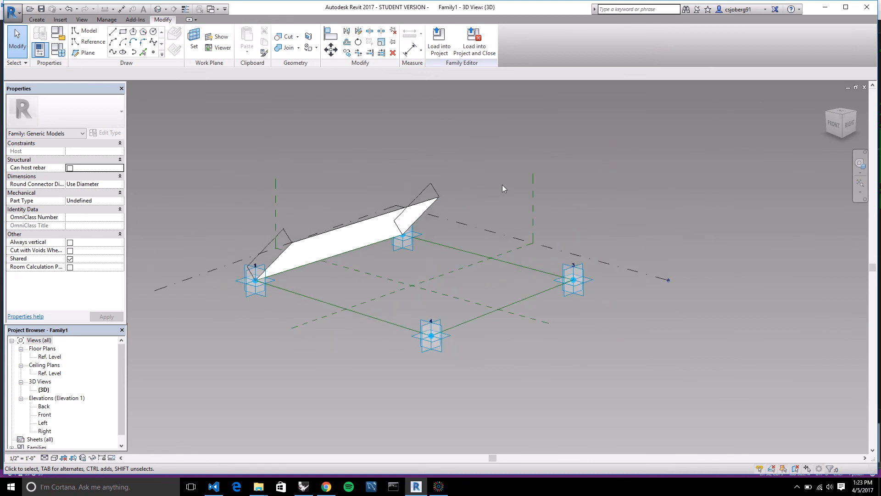
scroll(488, 180, up, 1)
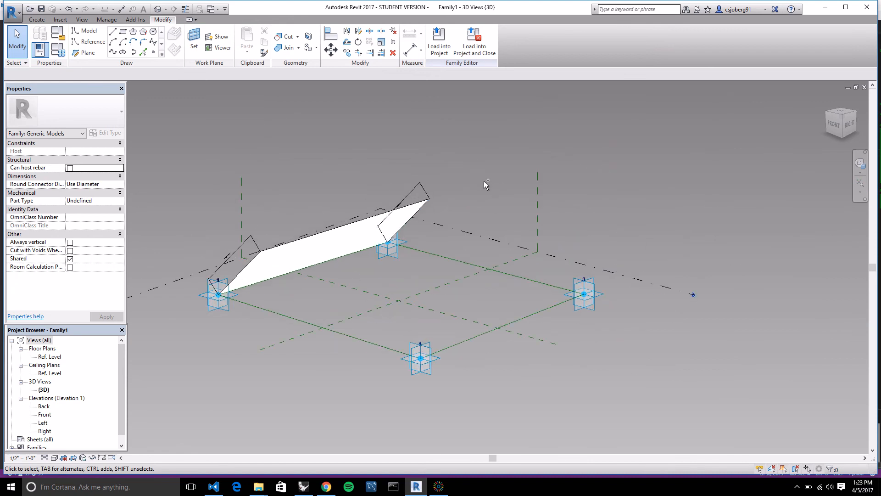
right_click(483, 188)
click(481, 171)
shift+middle_drag(481, 170, 516, 321)
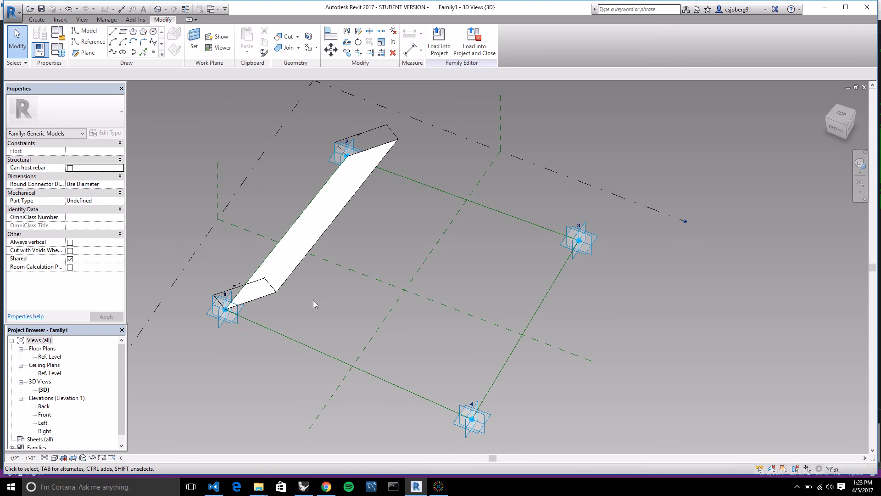
click(59, 53)
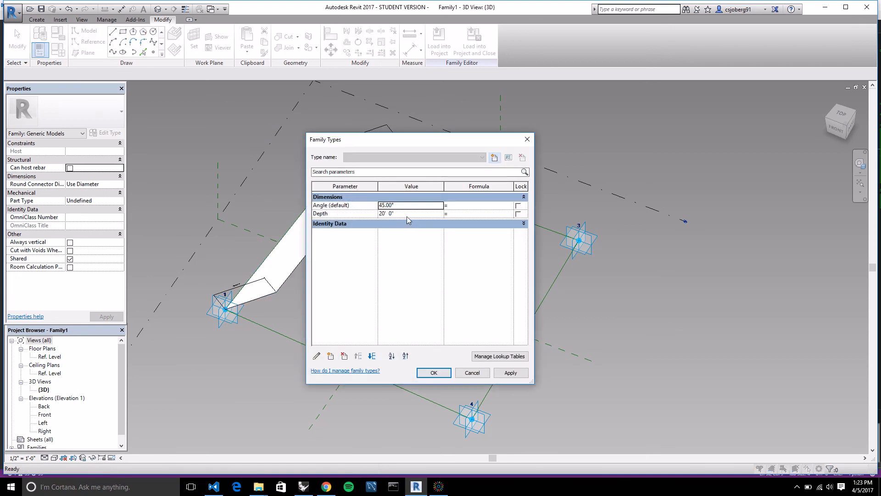
click(389, 213)
click(387, 205)
text(60)
click(512, 373)
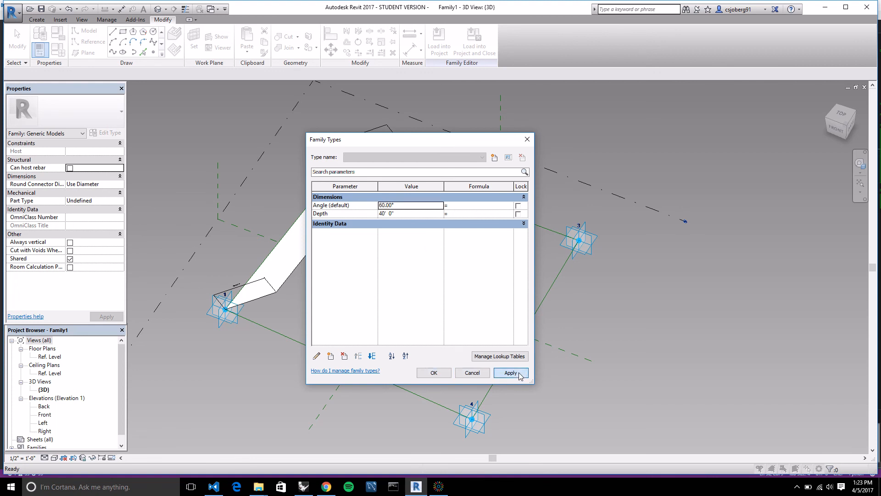
click(434, 373)
Create a flat surface form from the four reference lines joining the adaptive points.
scroll(432, 374, up, 2)
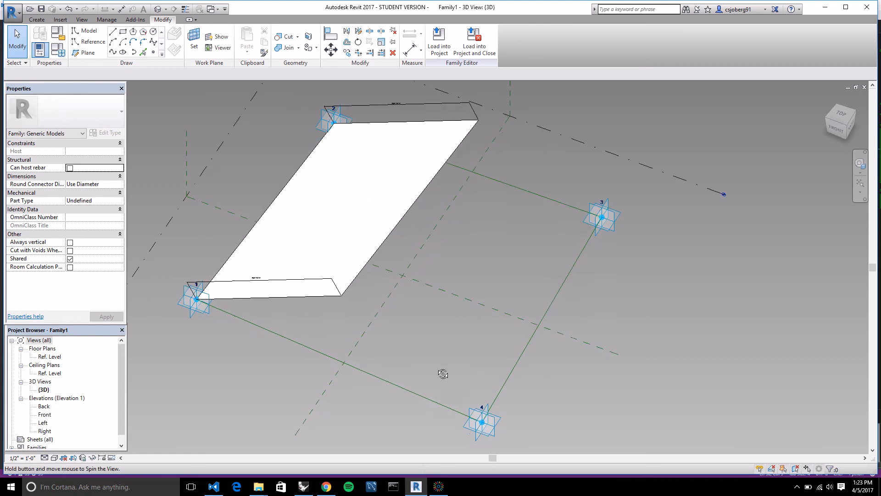
shift+middle_drag(443, 374, 425, 321)
click(388, 372)
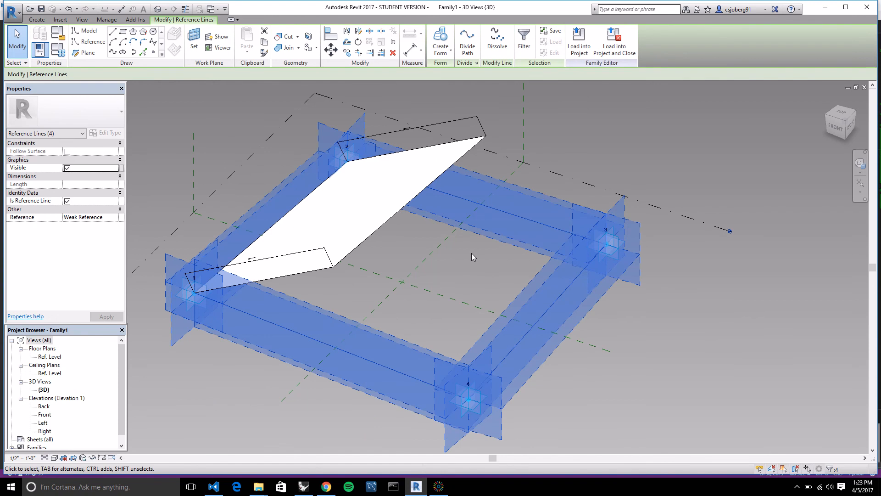
click(444, 35)
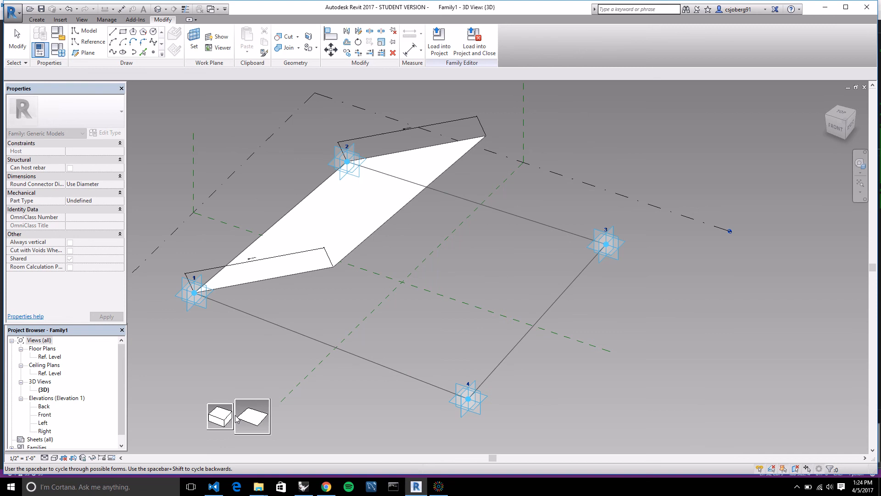
click(258, 421)
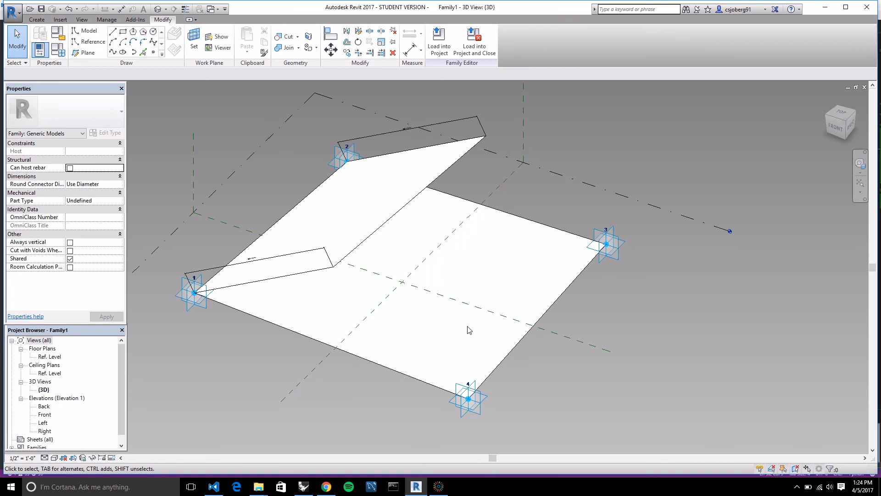
Add a type family parameter named Material with Material as its parameter type.
shift+middle_drag(649, 329, 621, 376)
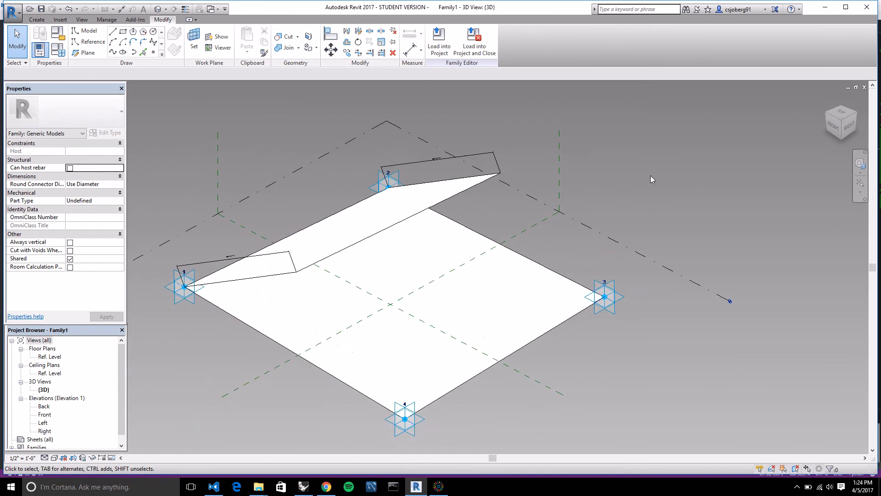
scroll(463, 352, up, 1)
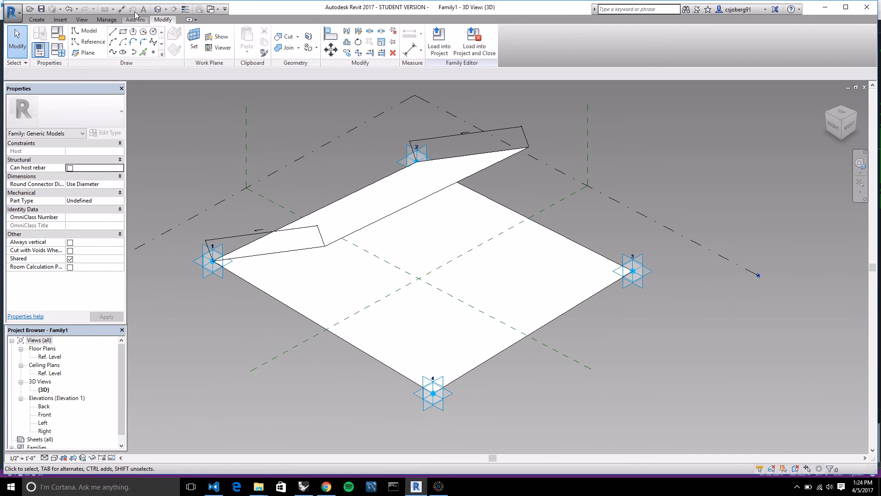
click(57, 50)
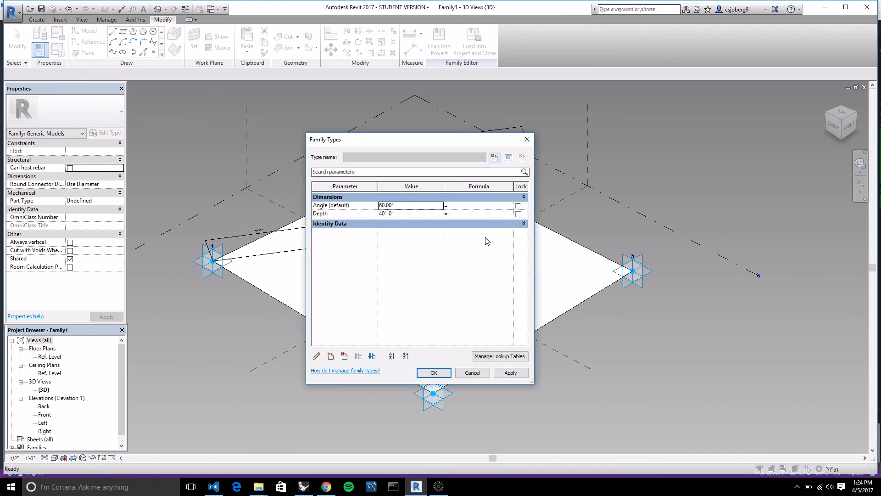
click(330, 356)
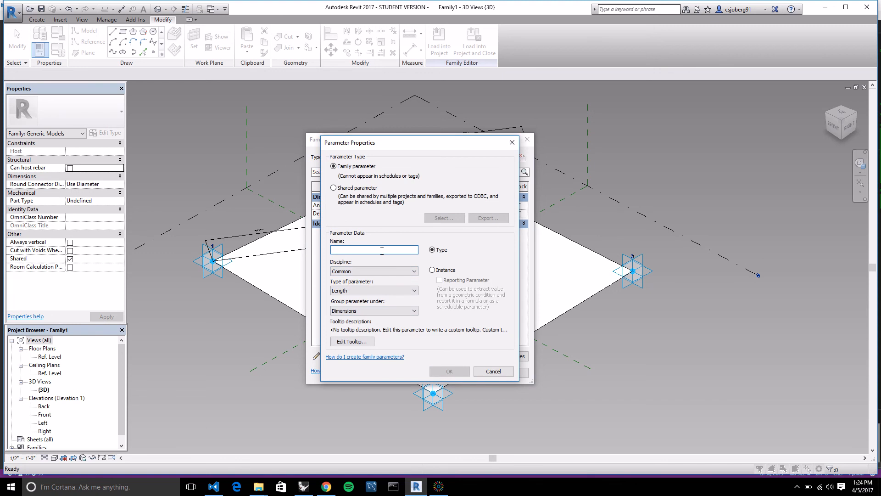
text(Material)
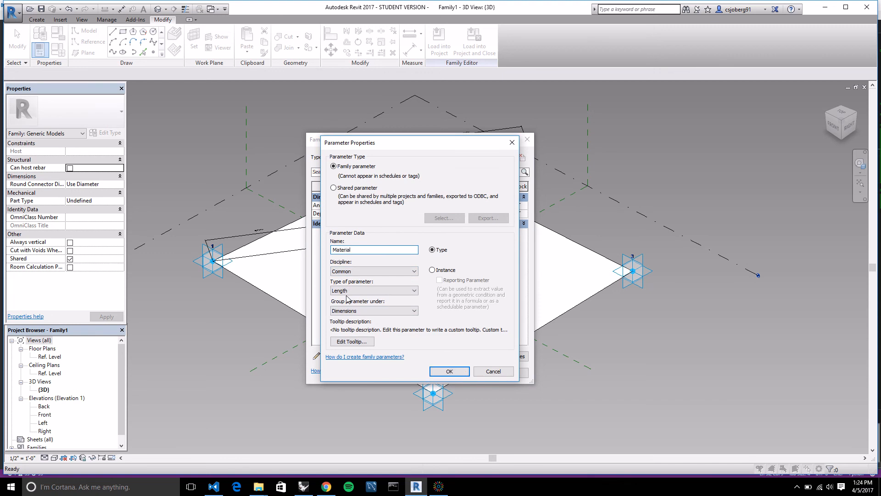
click(361, 292)
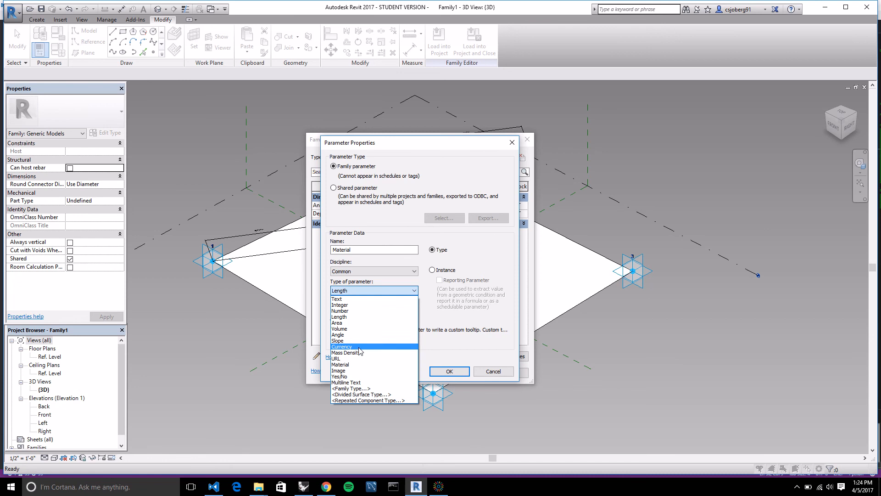
click(357, 365)
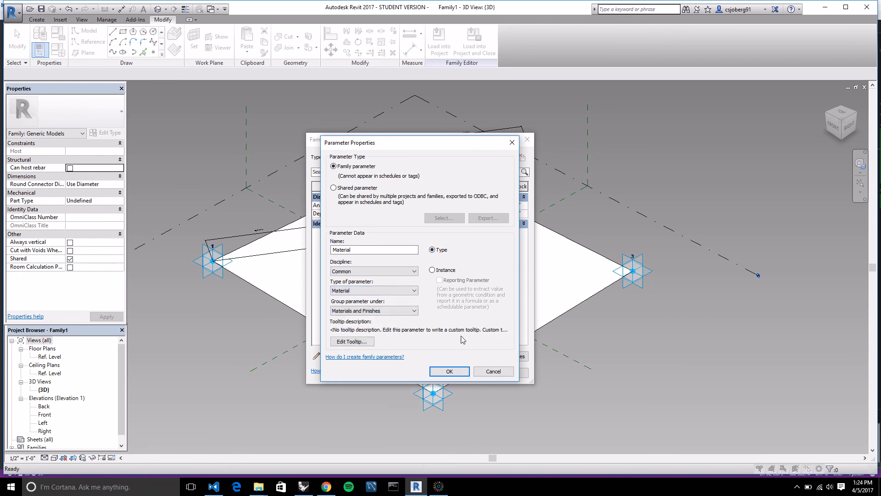
click(450, 371)
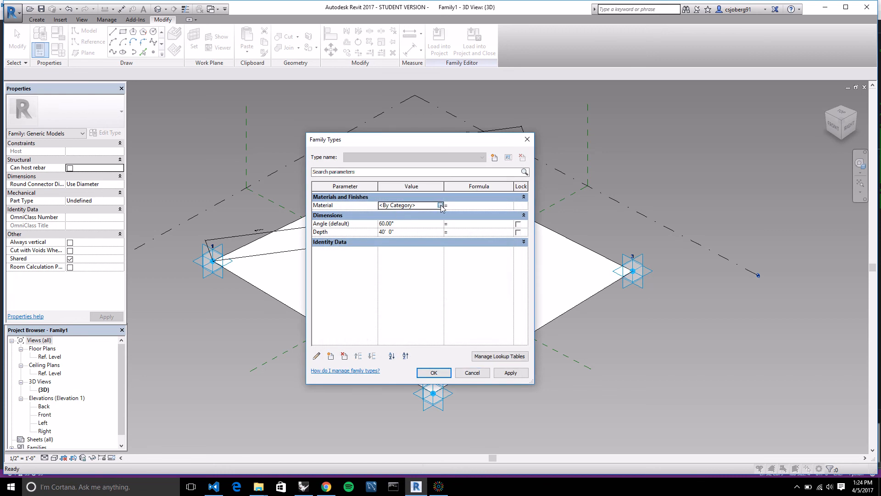
Assign the Glass material to the family's Material parameter and apply the family type values.
click(440, 206)
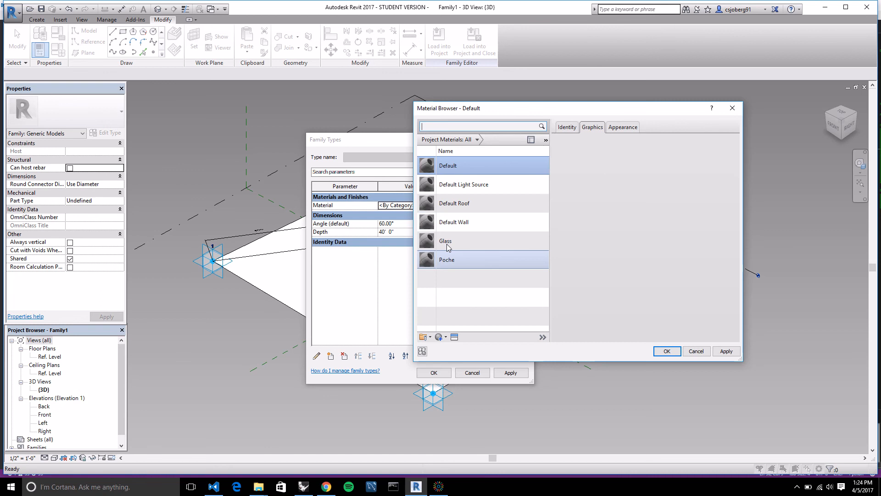
click(448, 244)
click(667, 351)
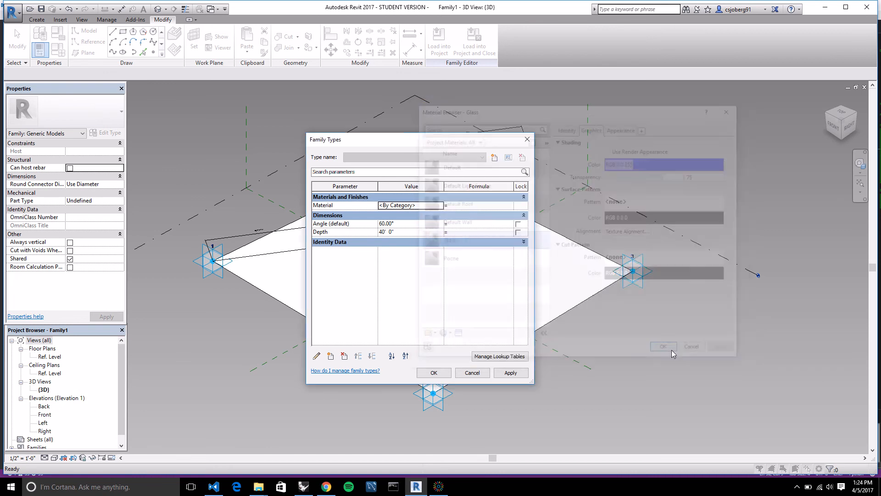
click(510, 373)
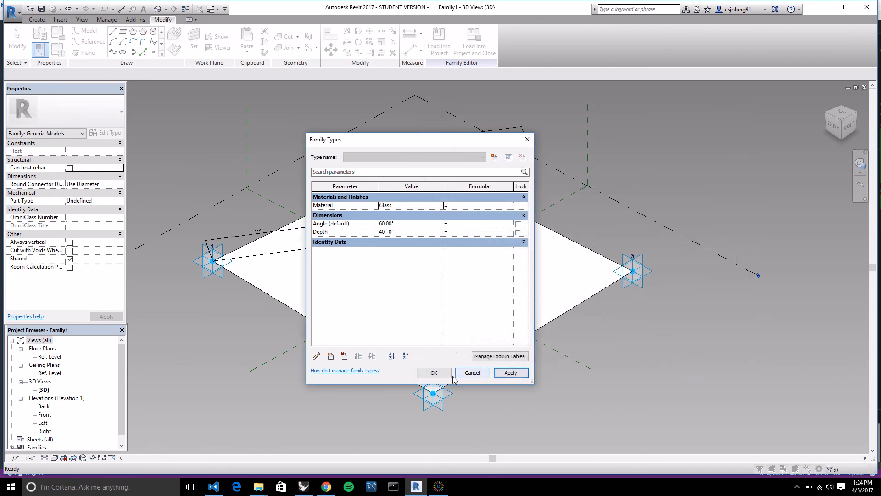
click(434, 372)
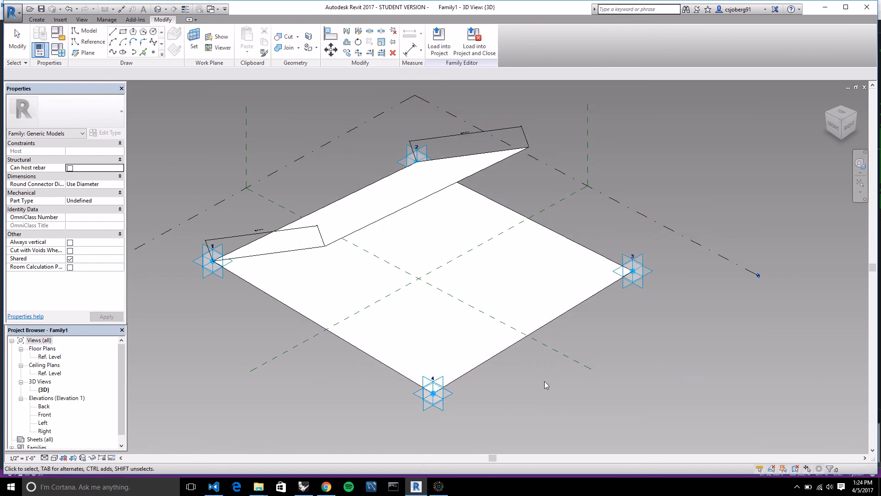
Associate the material of the flat base surface between the four adaptive points with the Material family parameter.
click(596, 258)
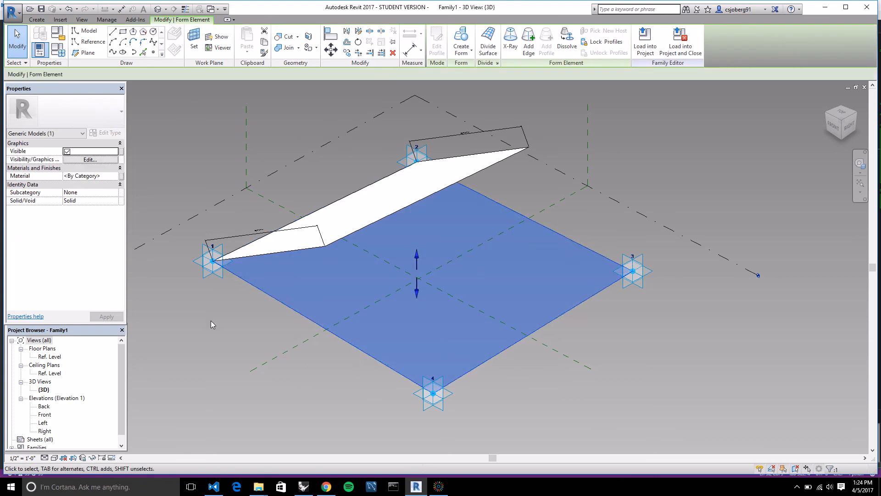
click(121, 176)
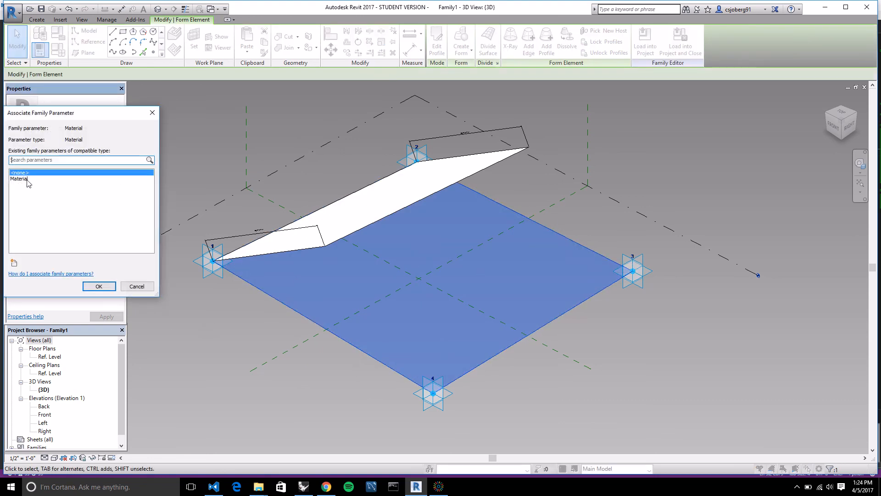
click(27, 180)
click(108, 287)
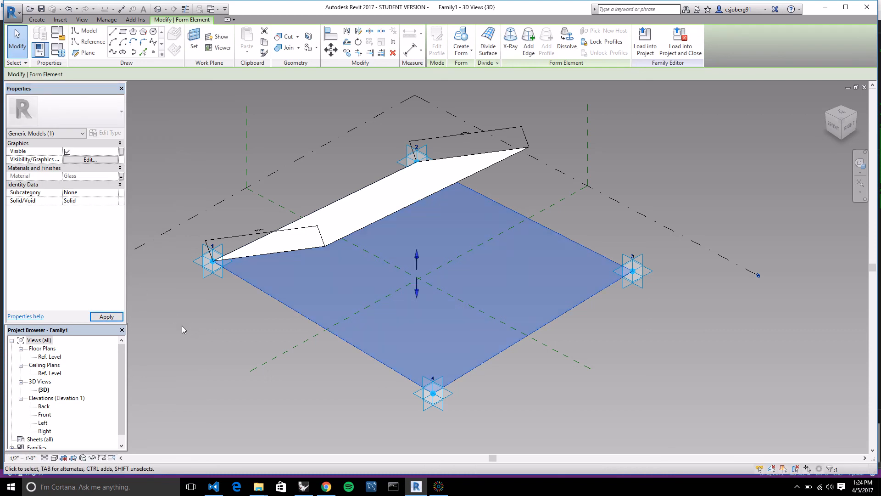
click(171, 321)
scroll(605, 272, down, 1)
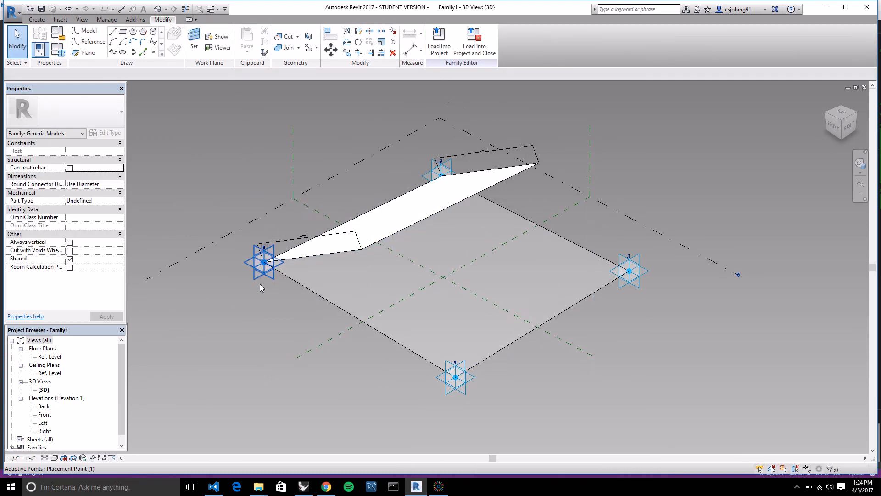
scroll(253, 312, up, 1)
scroll(689, 338, down, 1)
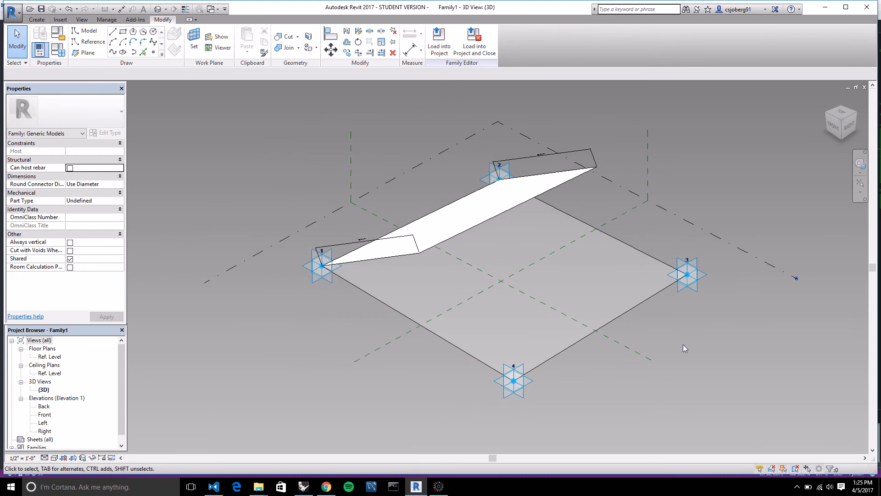
scroll(310, 304, down, 1)
scroll(633, 325, up, 1)
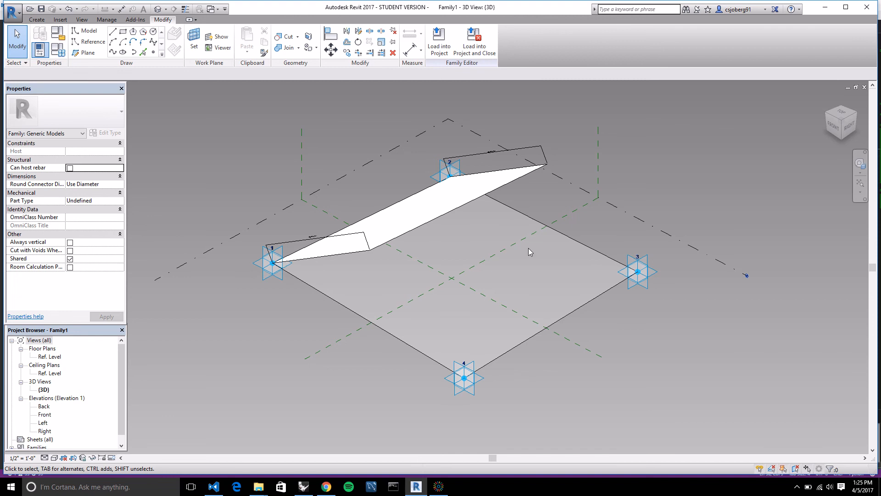
click(797, 487)
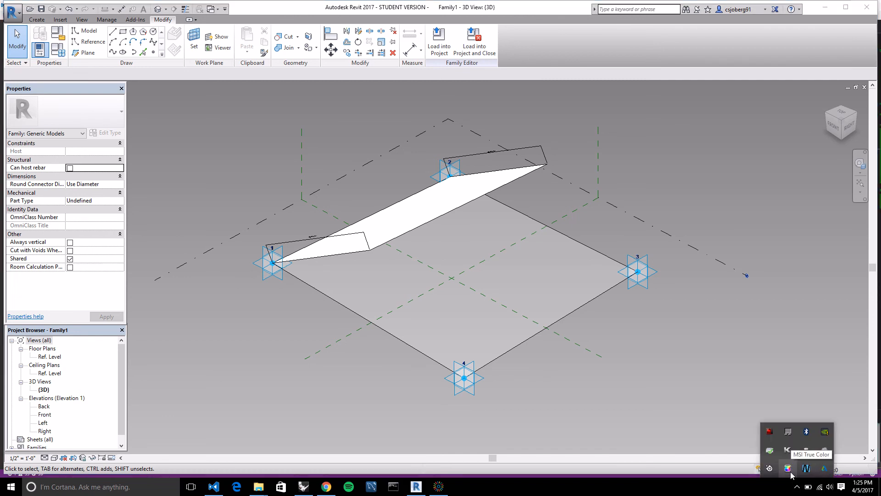
click(440, 487)
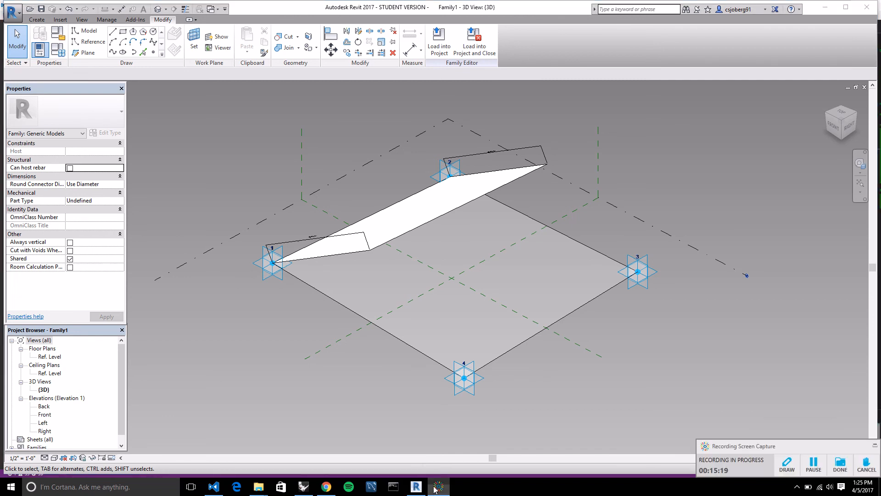